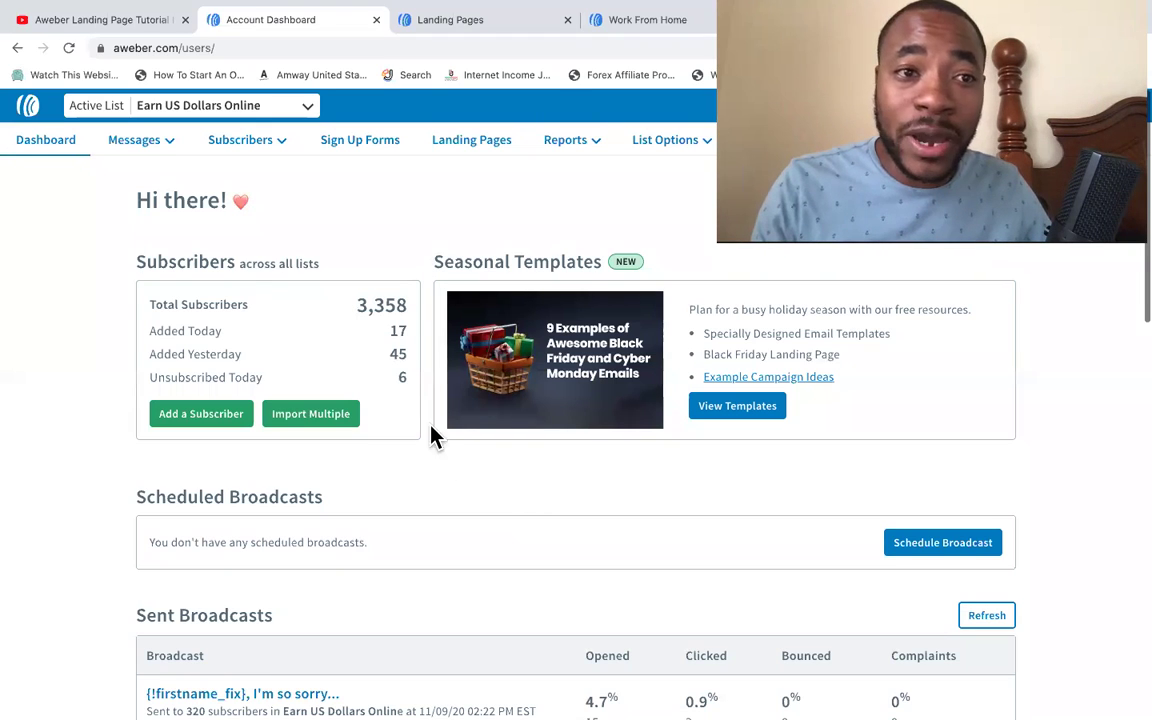
- Switch to the YouTube tutorial on AWeber landing pages and read its viewer comments about connecting the autoresponder
left_click(113, 22)
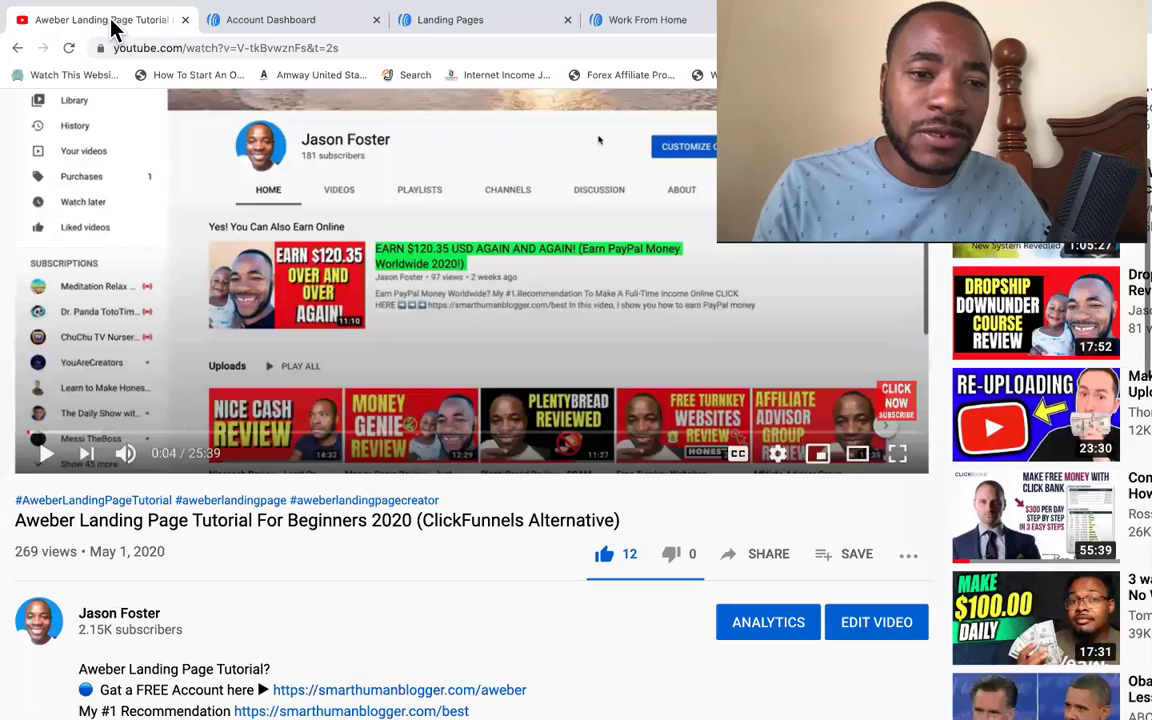
scroll(228, 393, "down", 5)
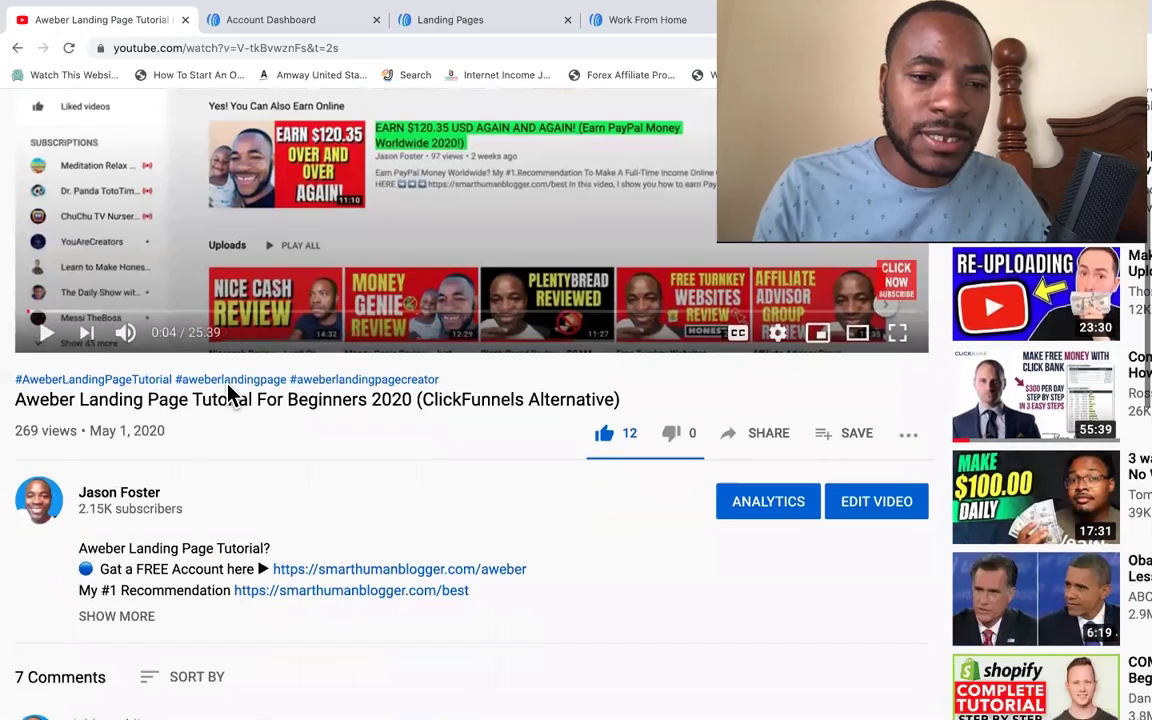
scroll(229, 392, "down", 3)
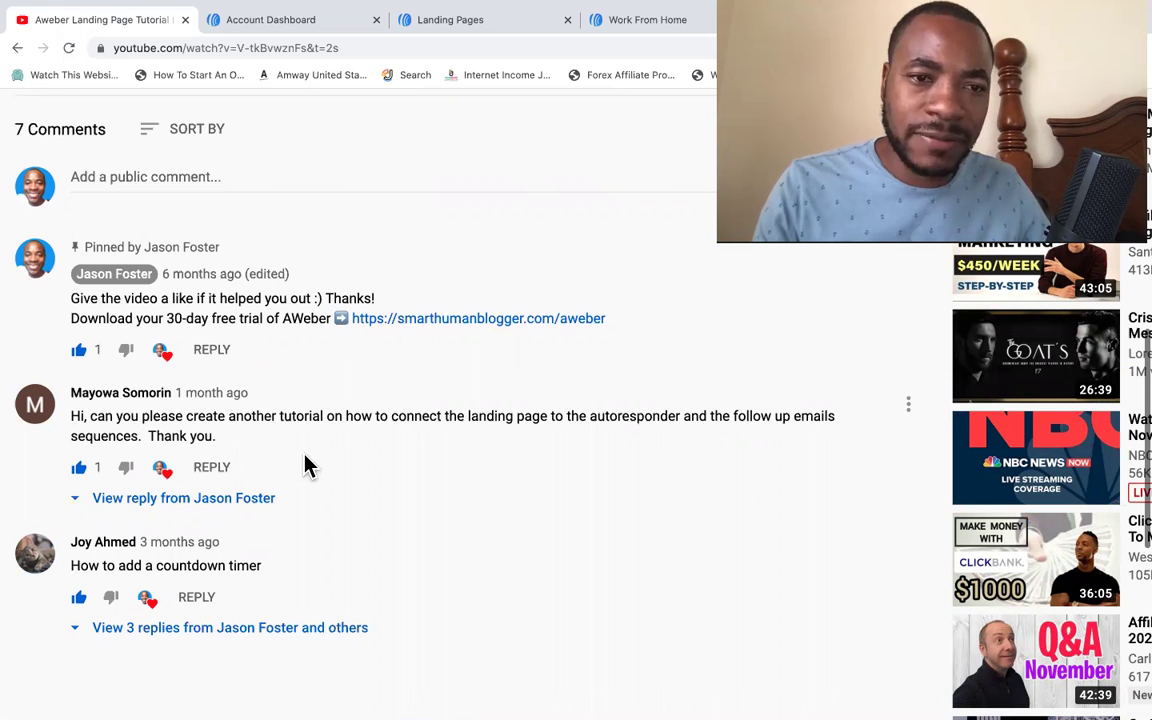
scroll(303, 465, "up", 5)
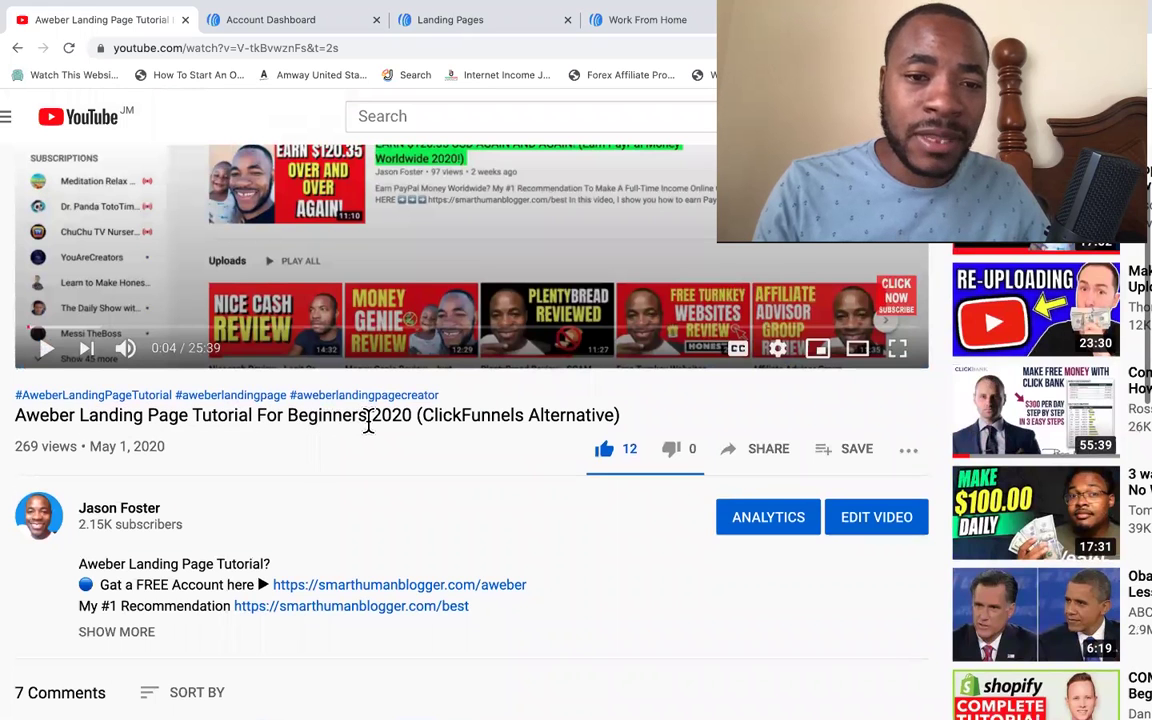
scroll(368, 422, "down", 5)
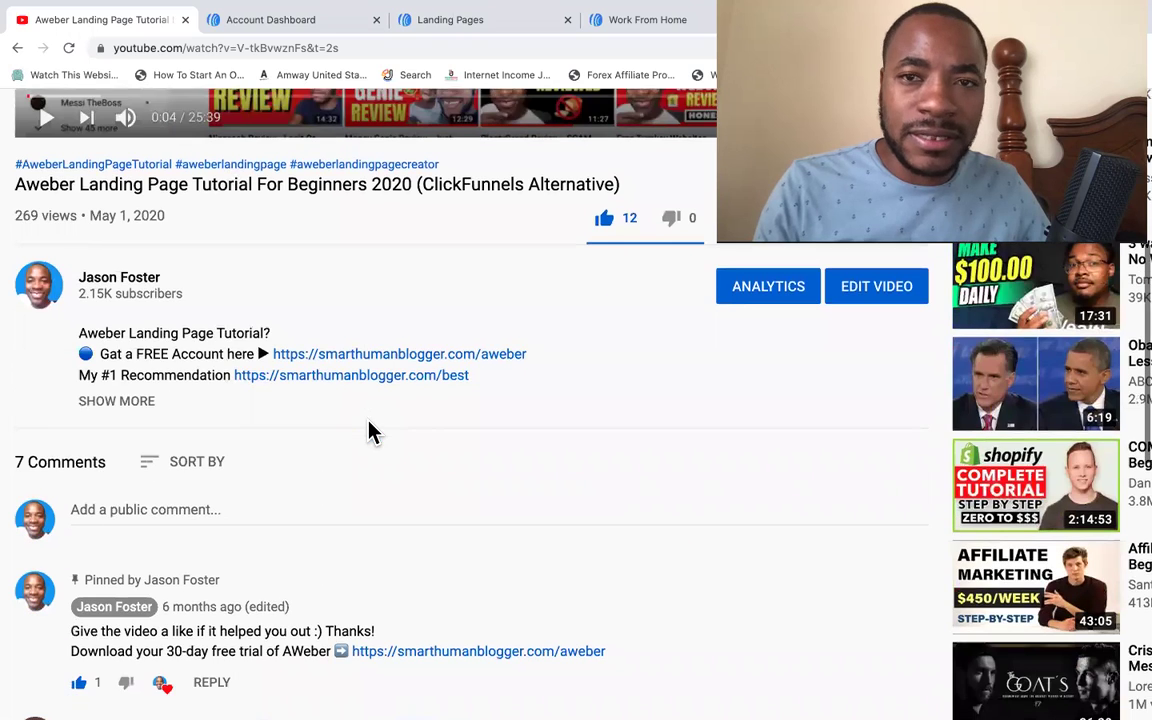
scroll(368, 432, "down", 4)
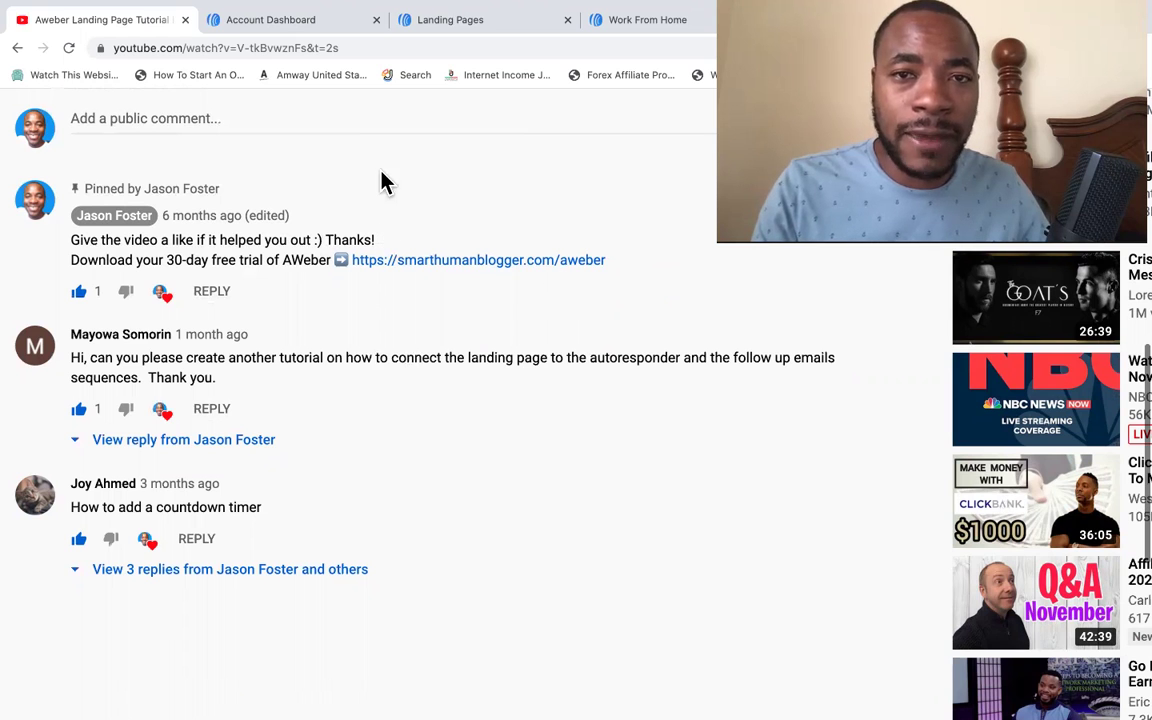
- Switch to the AWeber account dashboard and open the Follow Up Series of the Earn US Dollars Online list
left_click(300, 22)
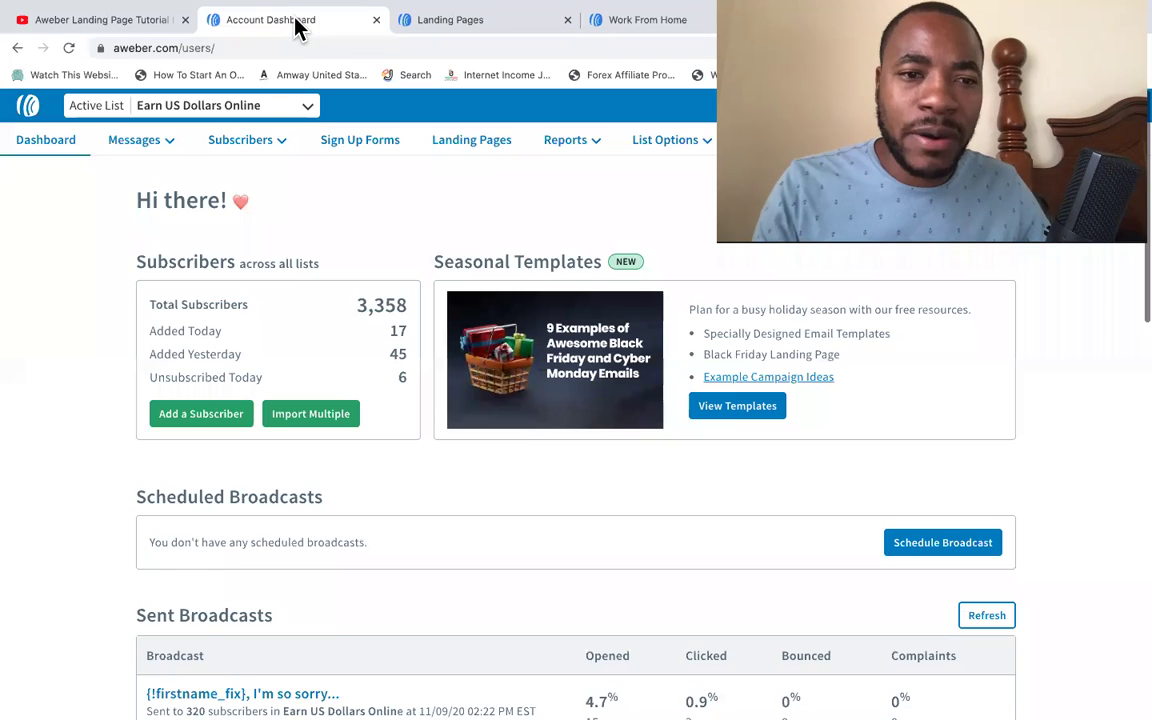
left_click(128, 147)
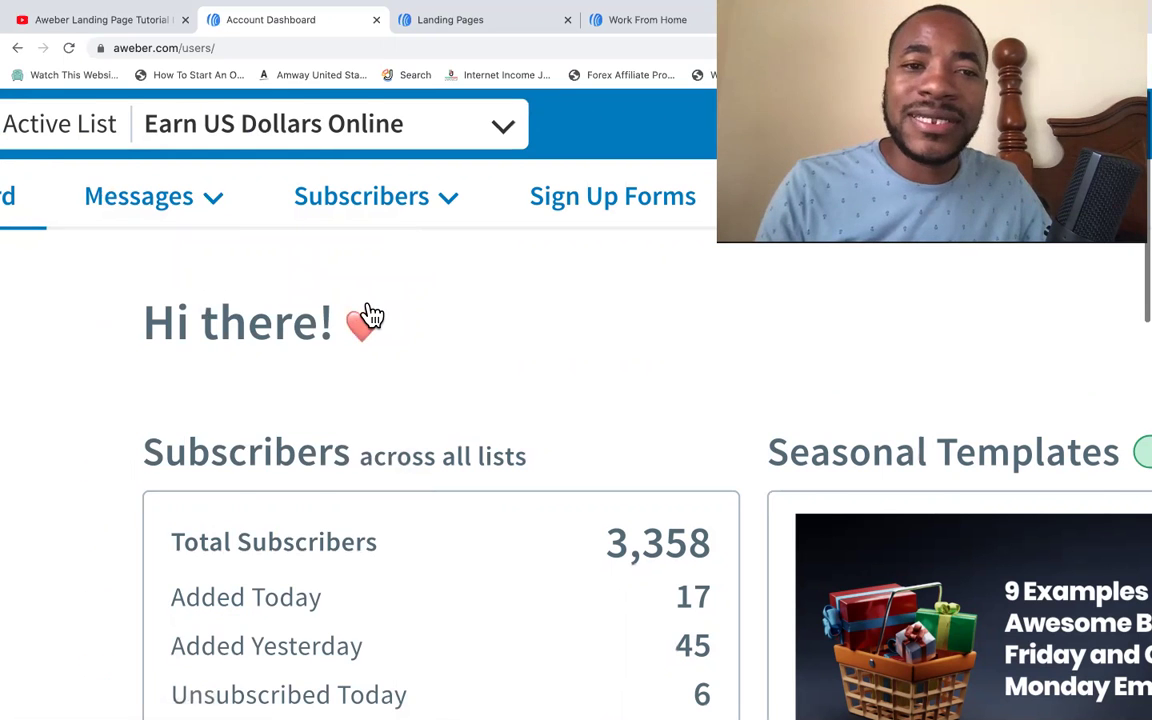
scroll(370, 315, "down", 5)
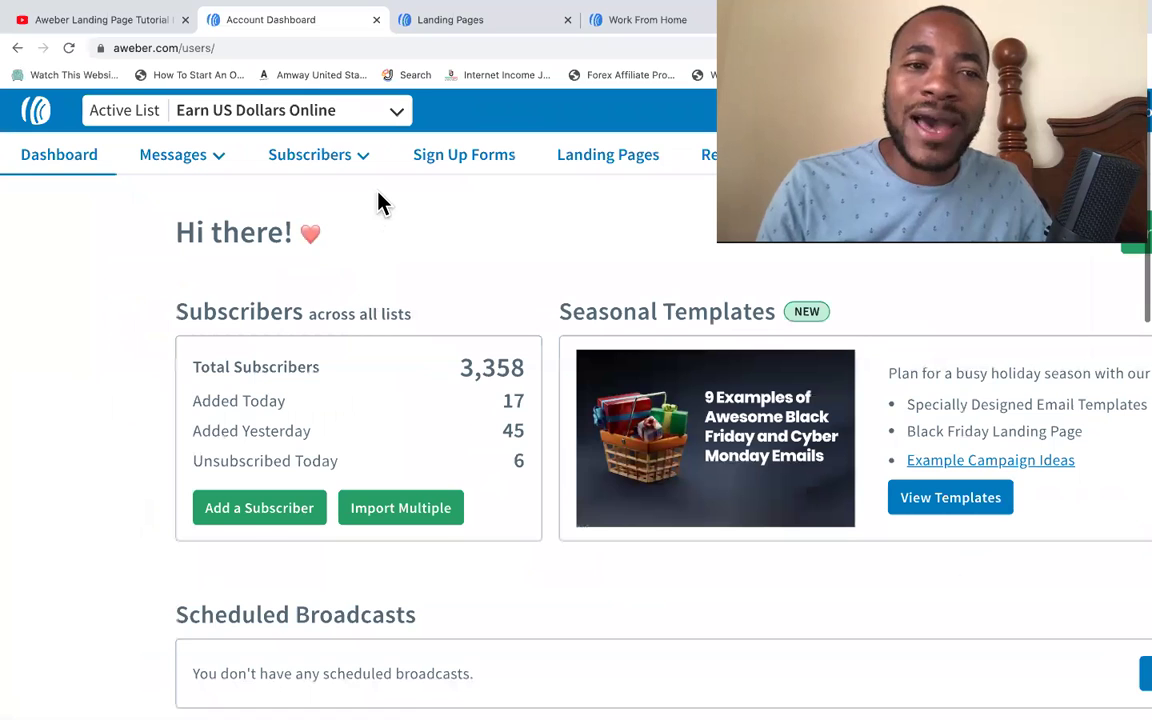
mouse_move(376, 163)
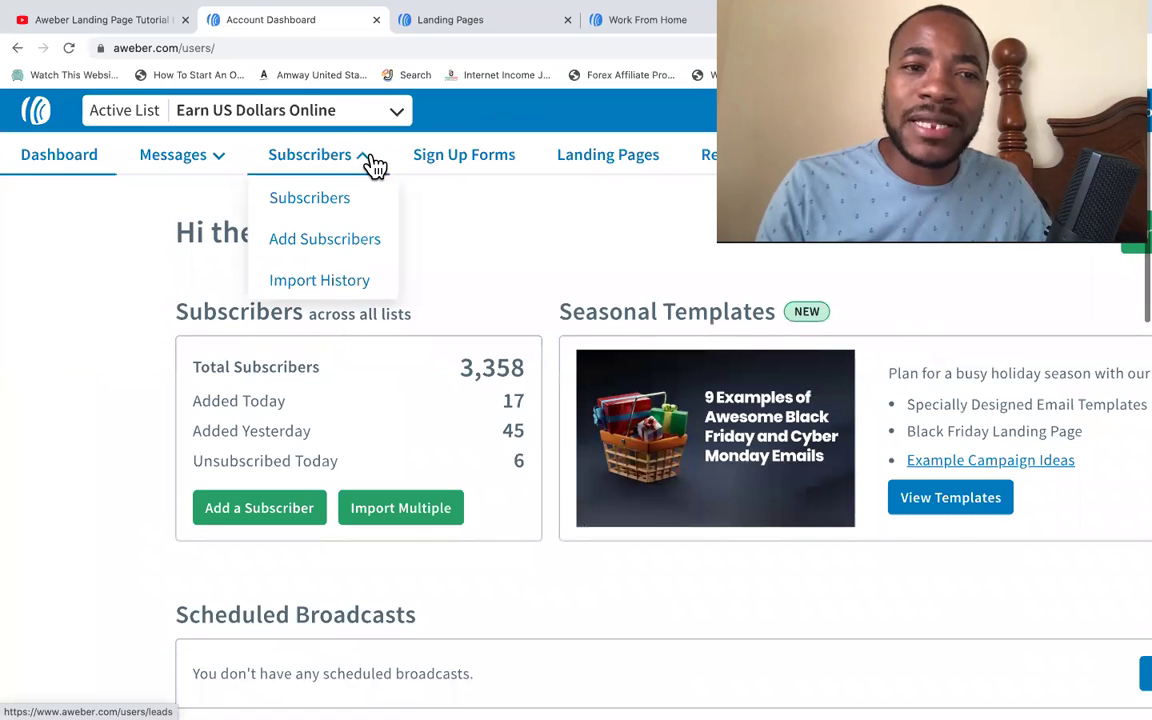
mouse_move(180, 168)
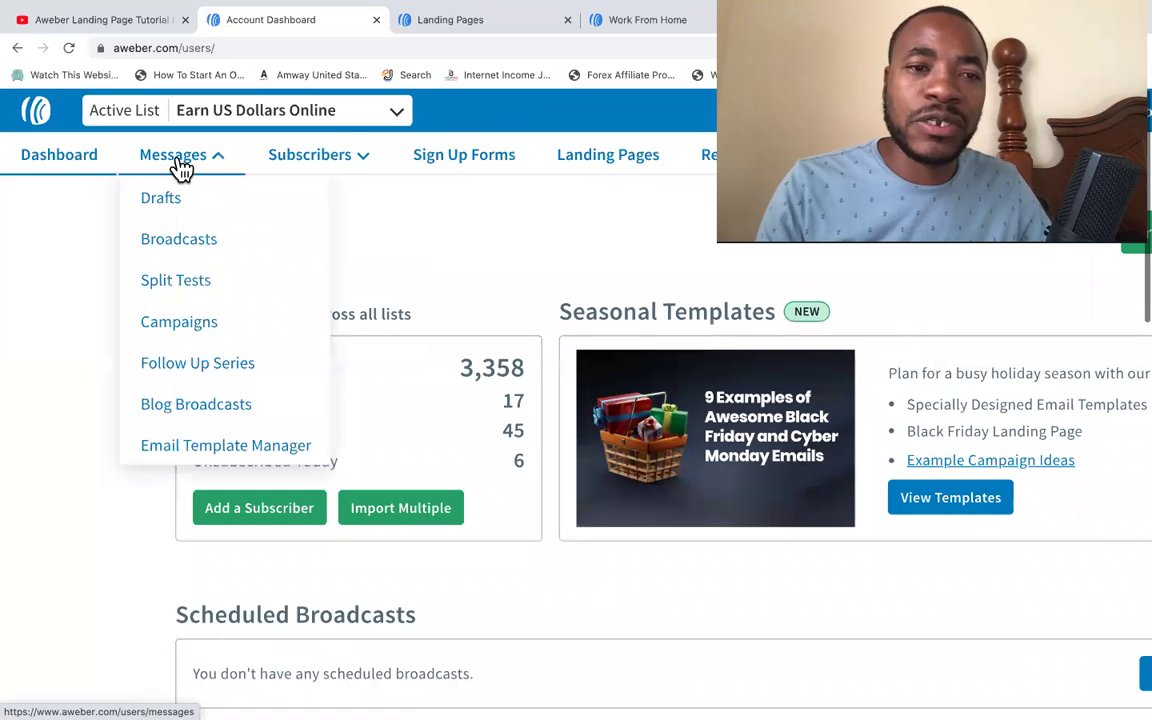
left_click(192, 374)
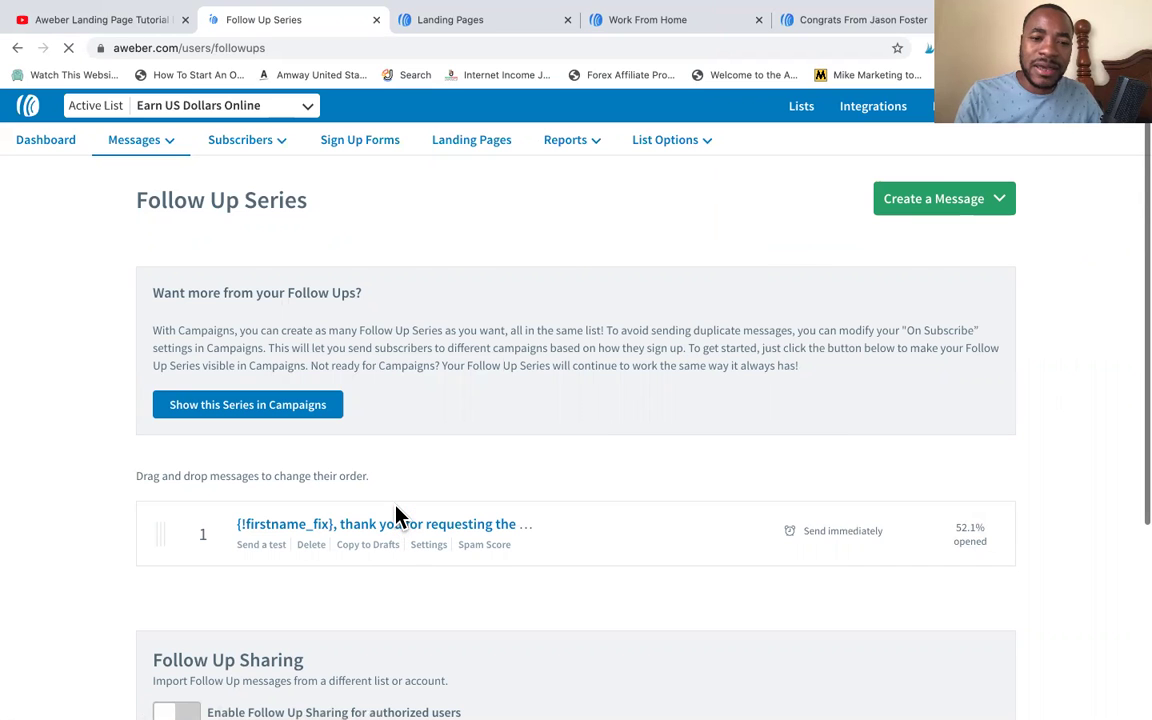
- Examine the existing follow-up message in the series and the available options for creating a message
scroll(396, 516, "up", 3)
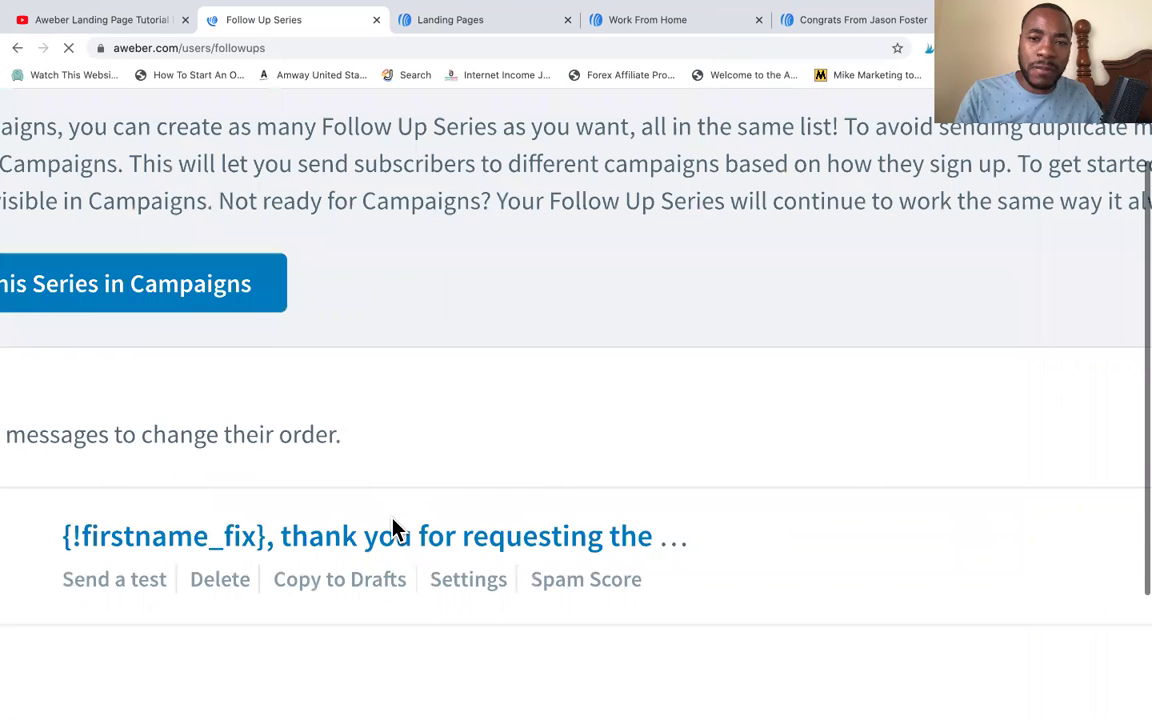
scroll(393, 527, "down", 3)
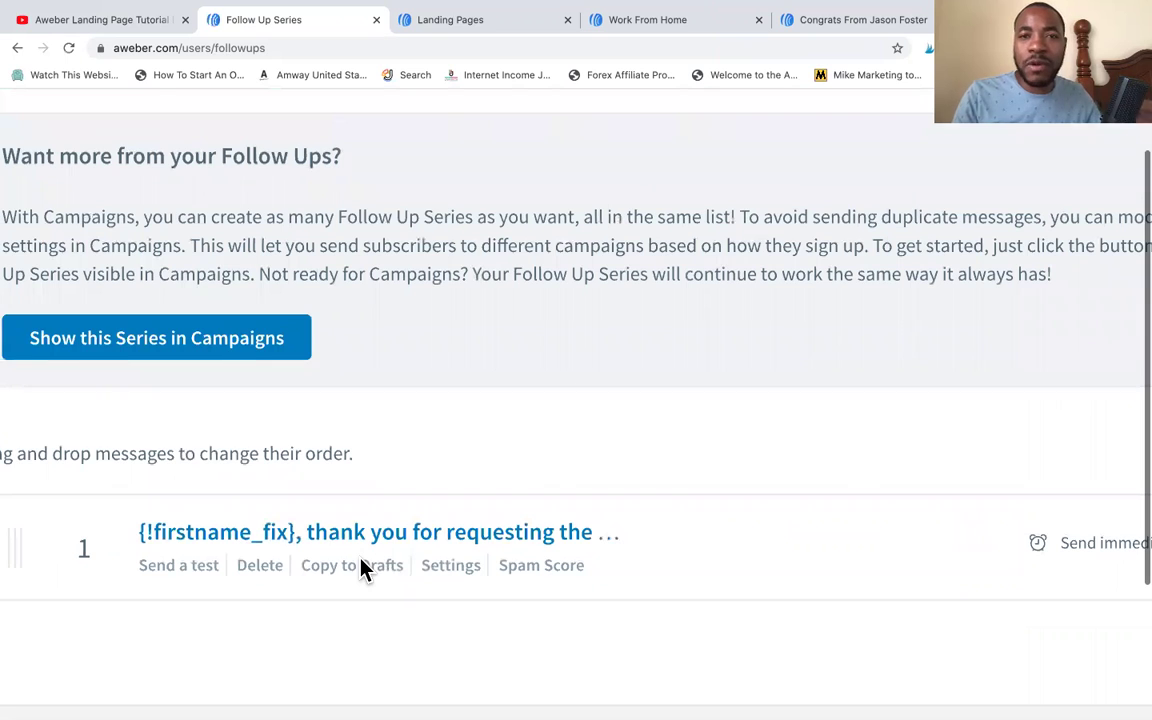
scroll(362, 568, "down", 3)
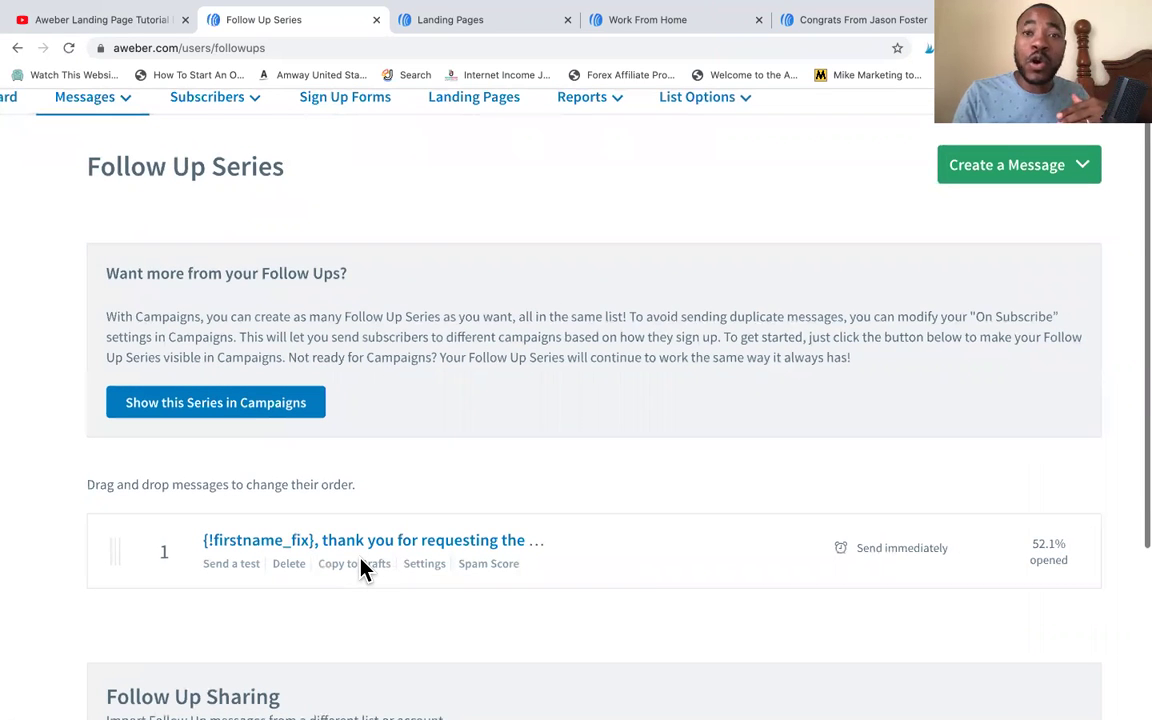
scroll(362, 568, "down", 3)
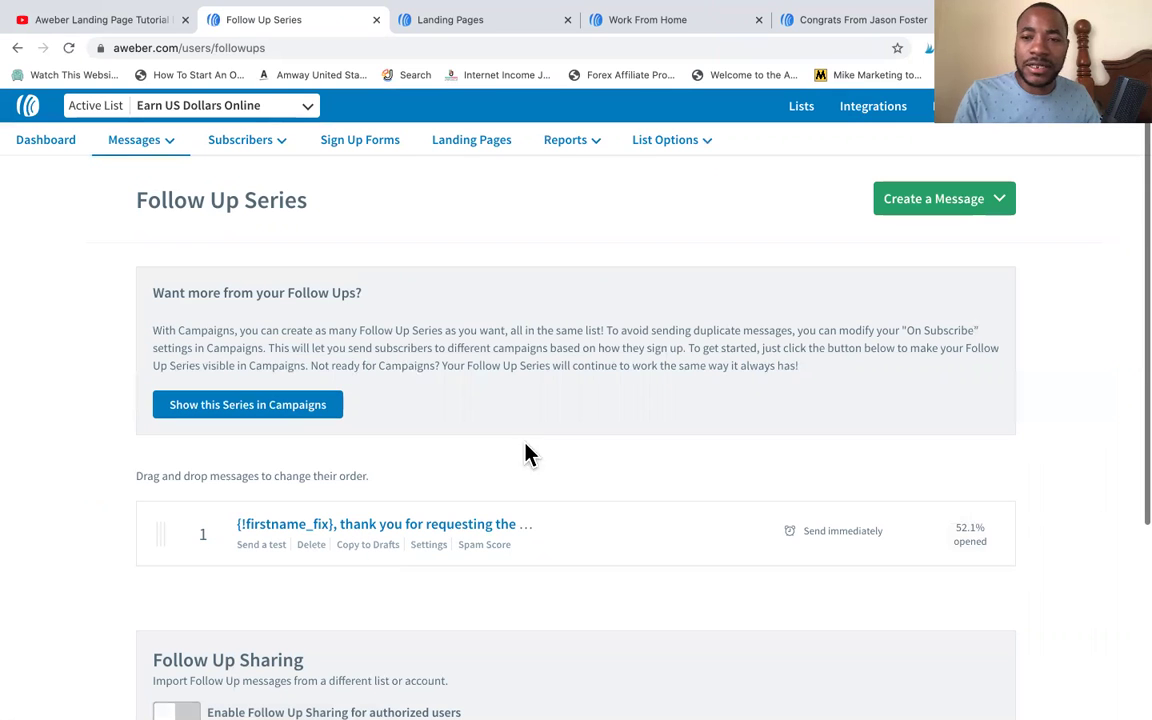
left_click(948, 212)
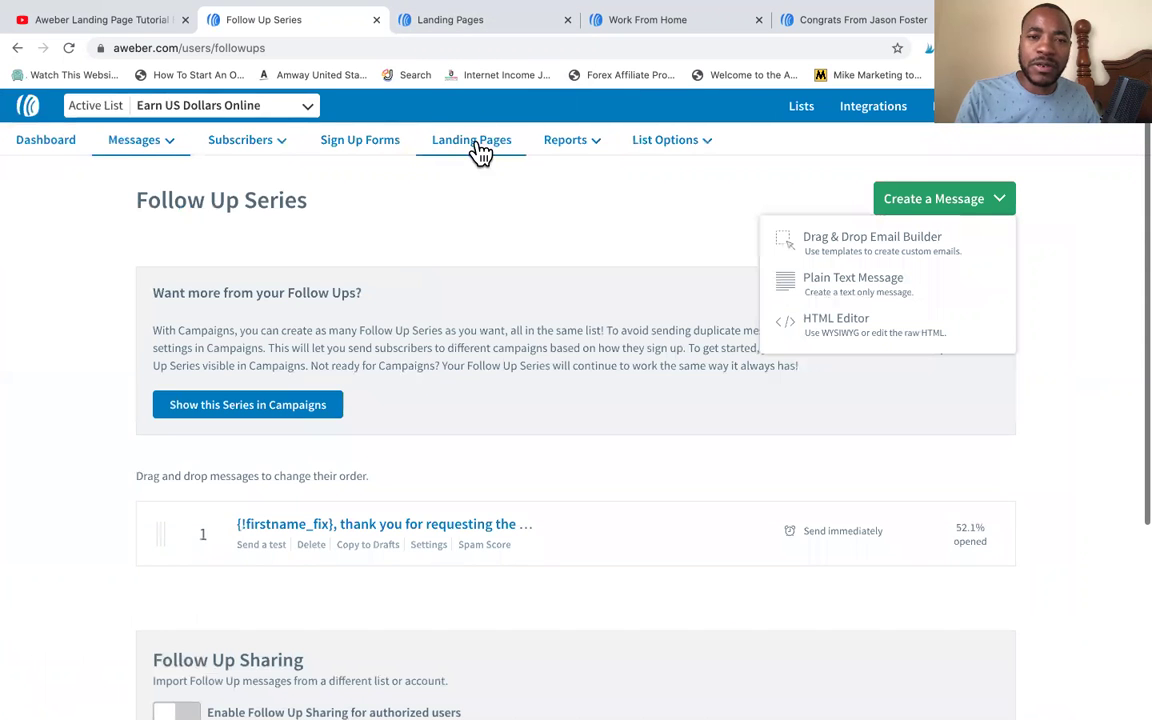
- Go to the list's Landing Pages overview, close the duplicate tab, and locate the option for creating a landing page
left_click(490, 149)
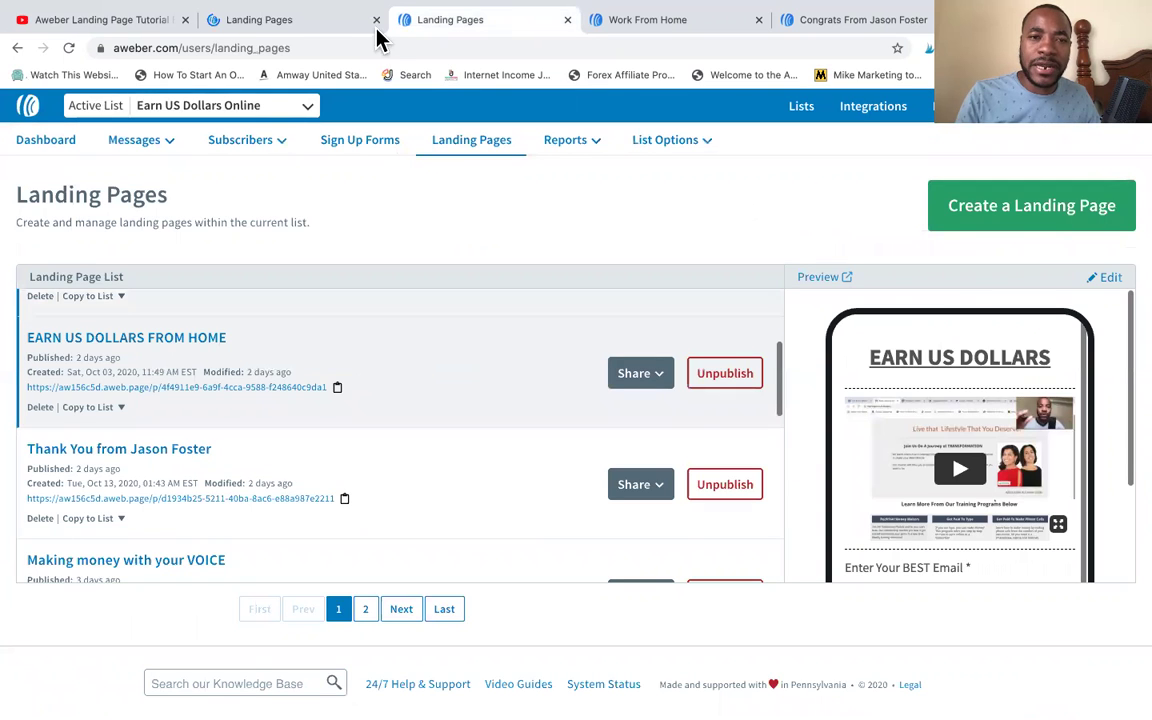
left_click(376, 20)
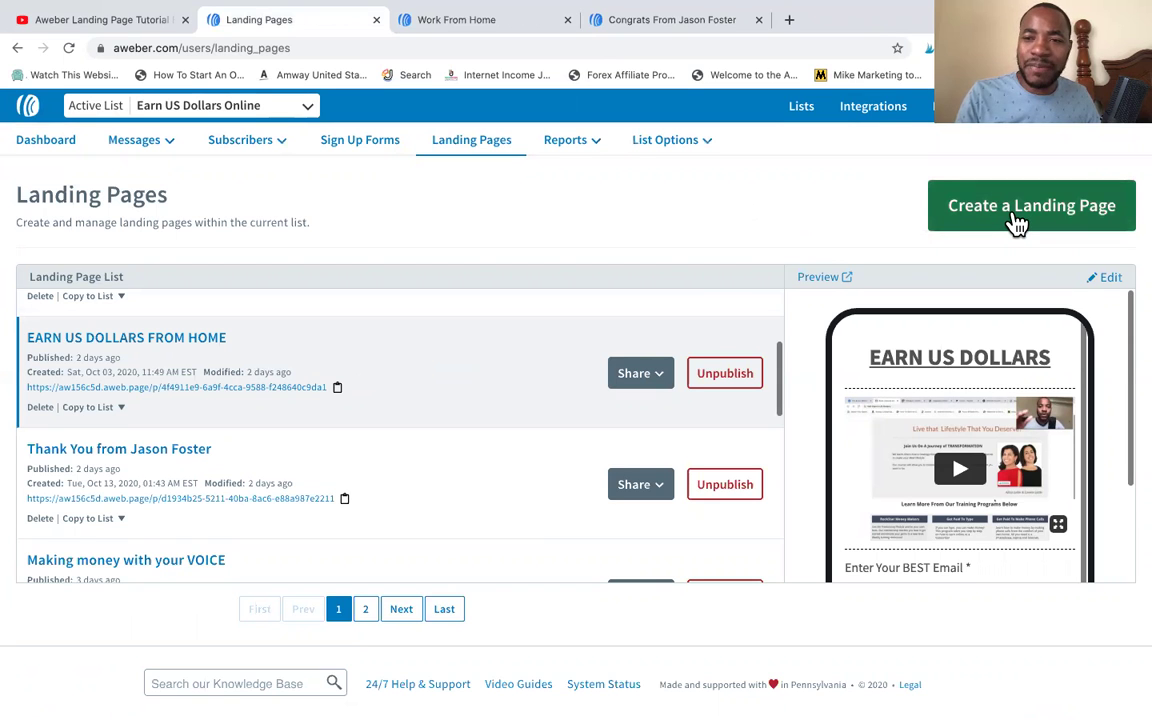
scroll(1016, 222, "up", 5)
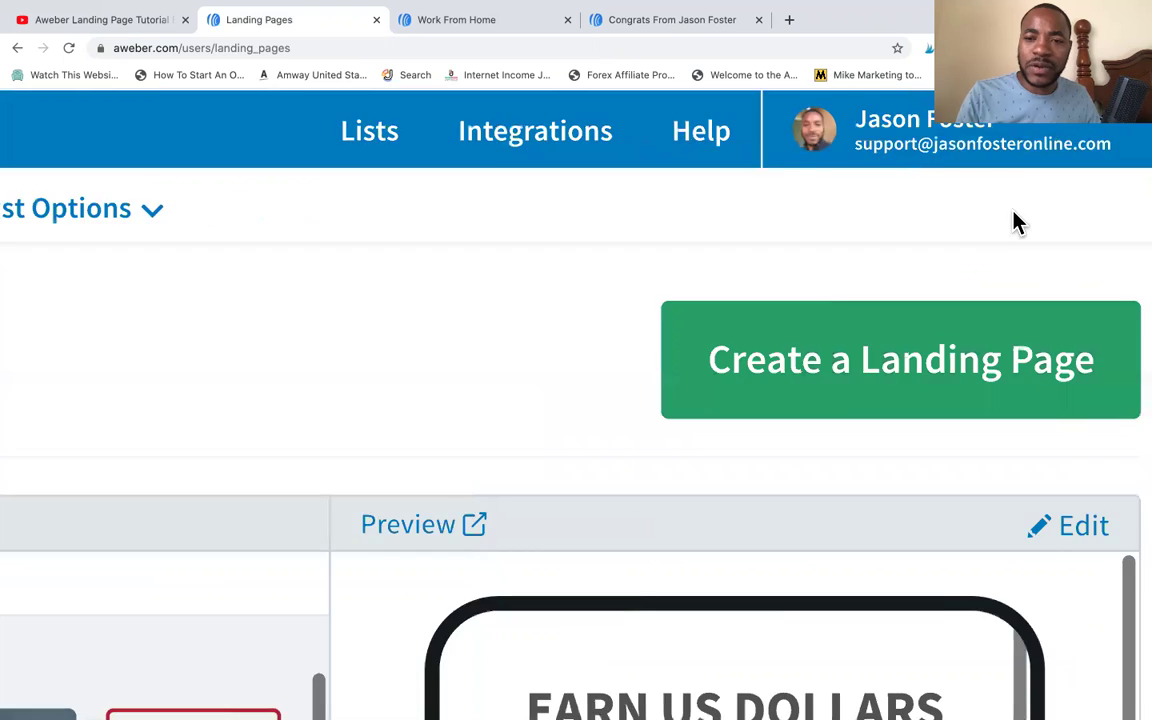
scroll(784, 360, "down", 3)
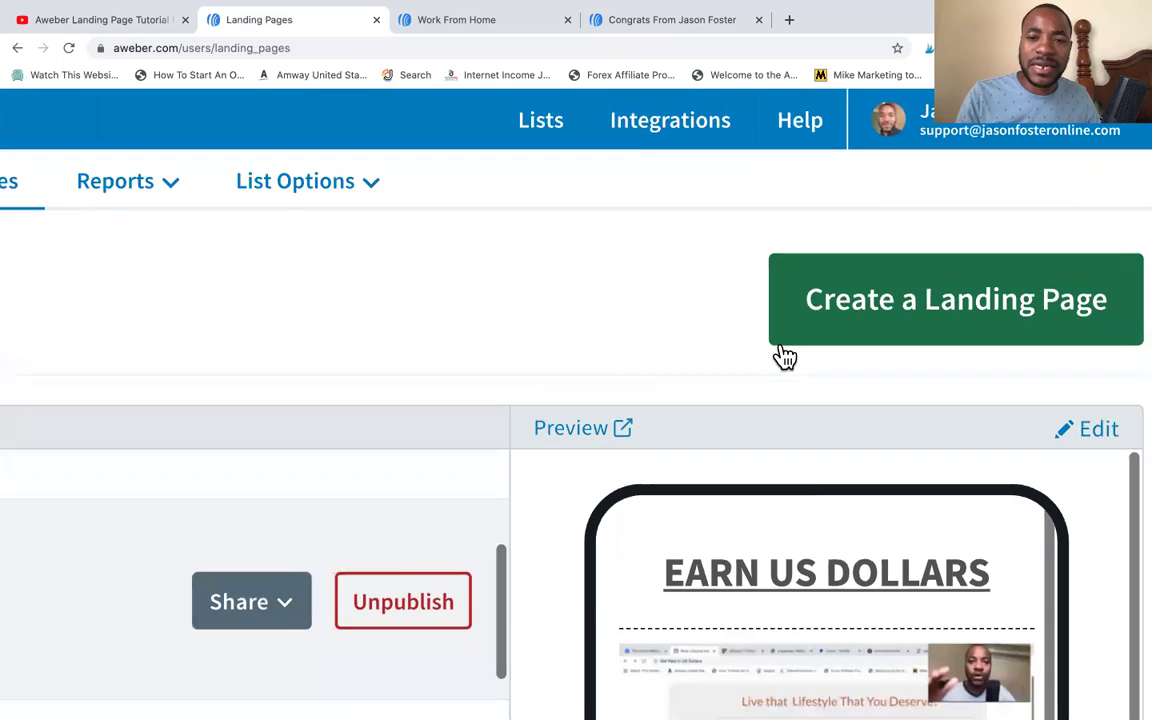
scroll(784, 357, "down", 2)
scroll(784, 357, "down", 3)
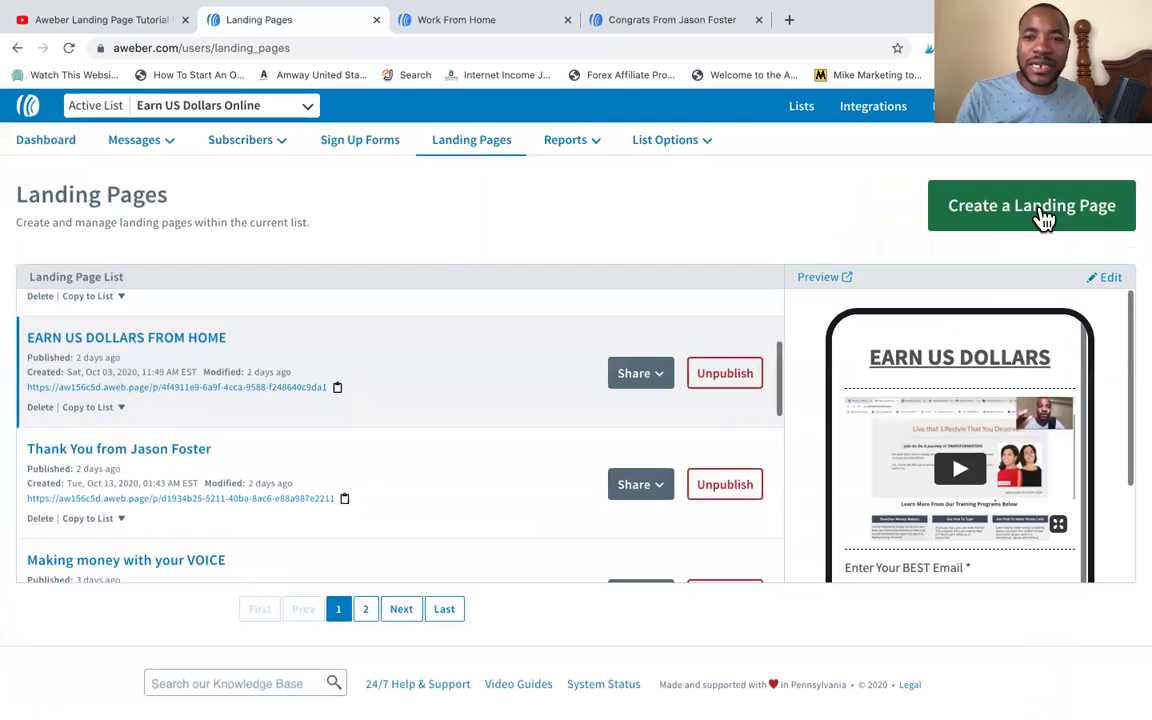
- Start creating a landing page and look through the available templates
left_click(1043, 218)
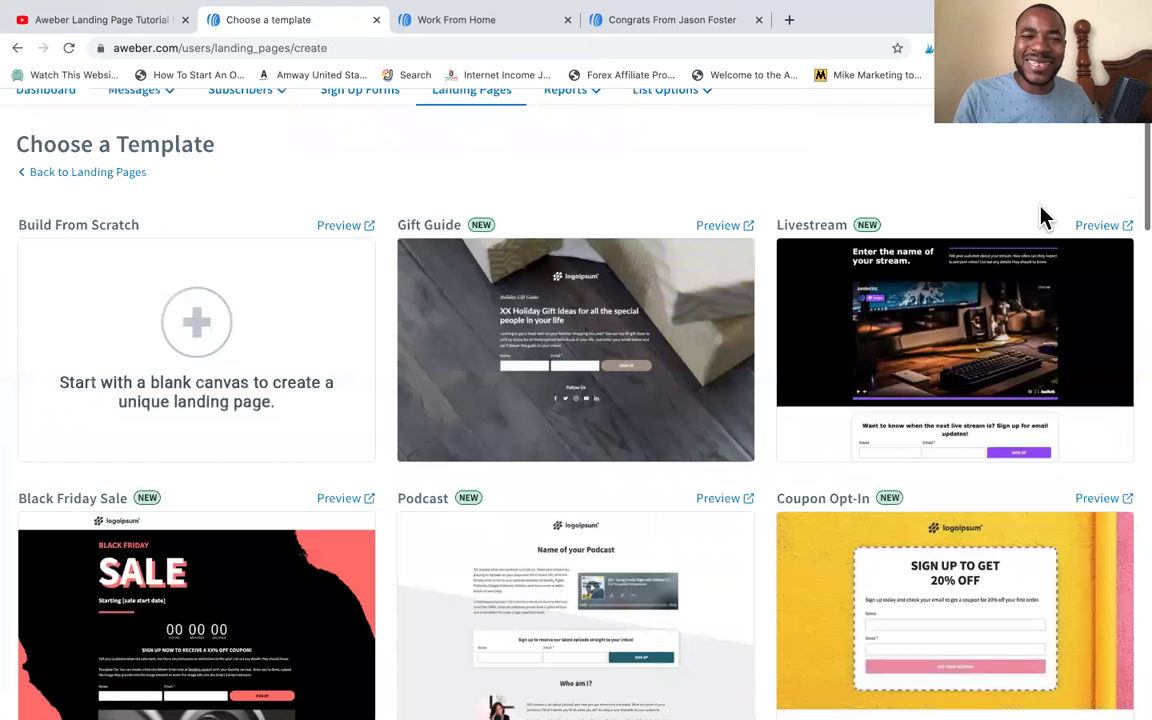
mouse_move(545, 540)
scroll(545, 540, "down", 2)
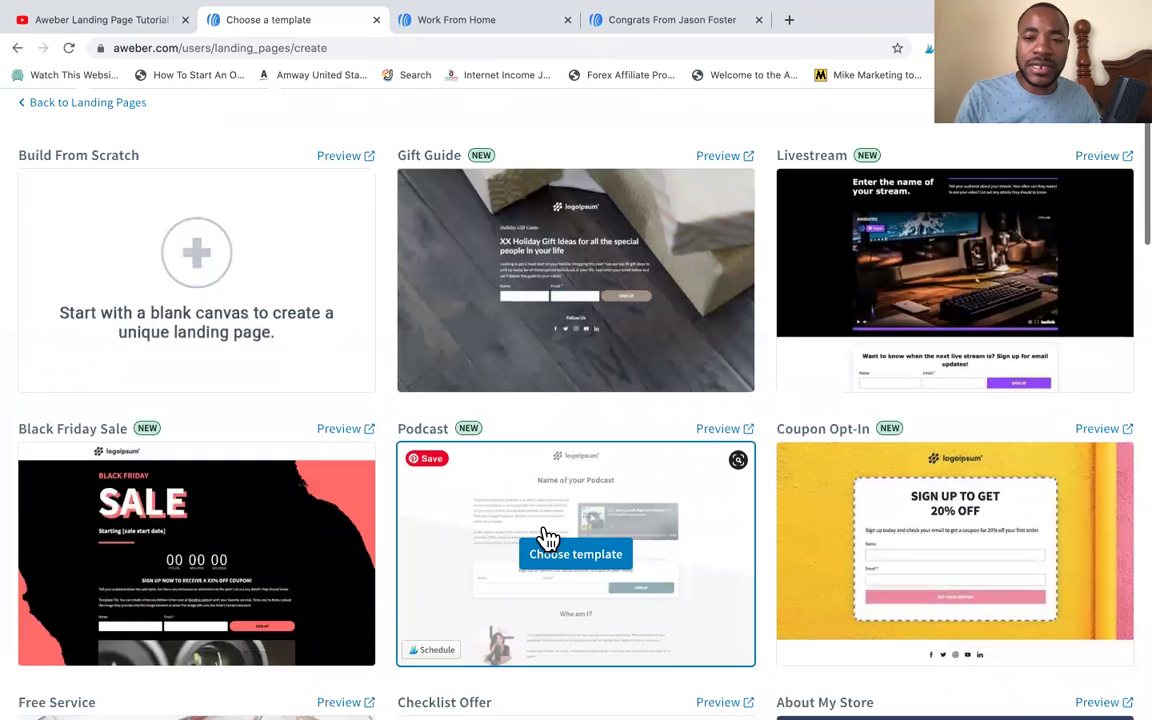
scroll(548, 538, "down", 5)
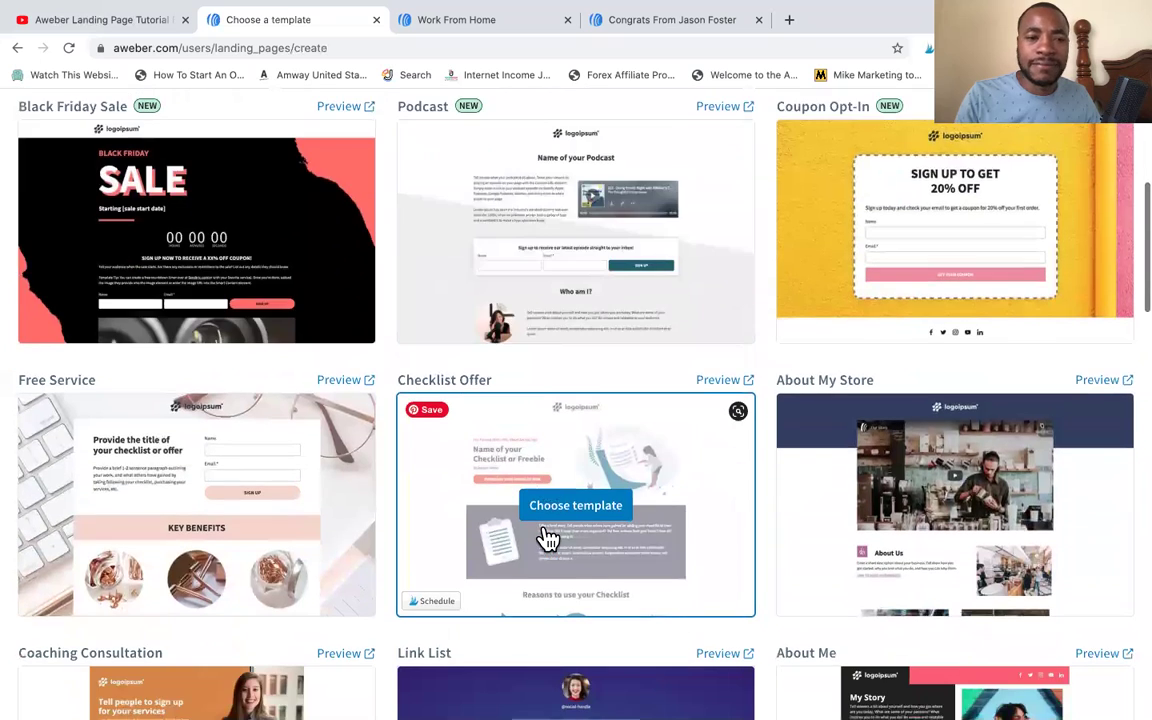
scroll(548, 538, "up", 5)
scroll(548, 538, "up", 3)
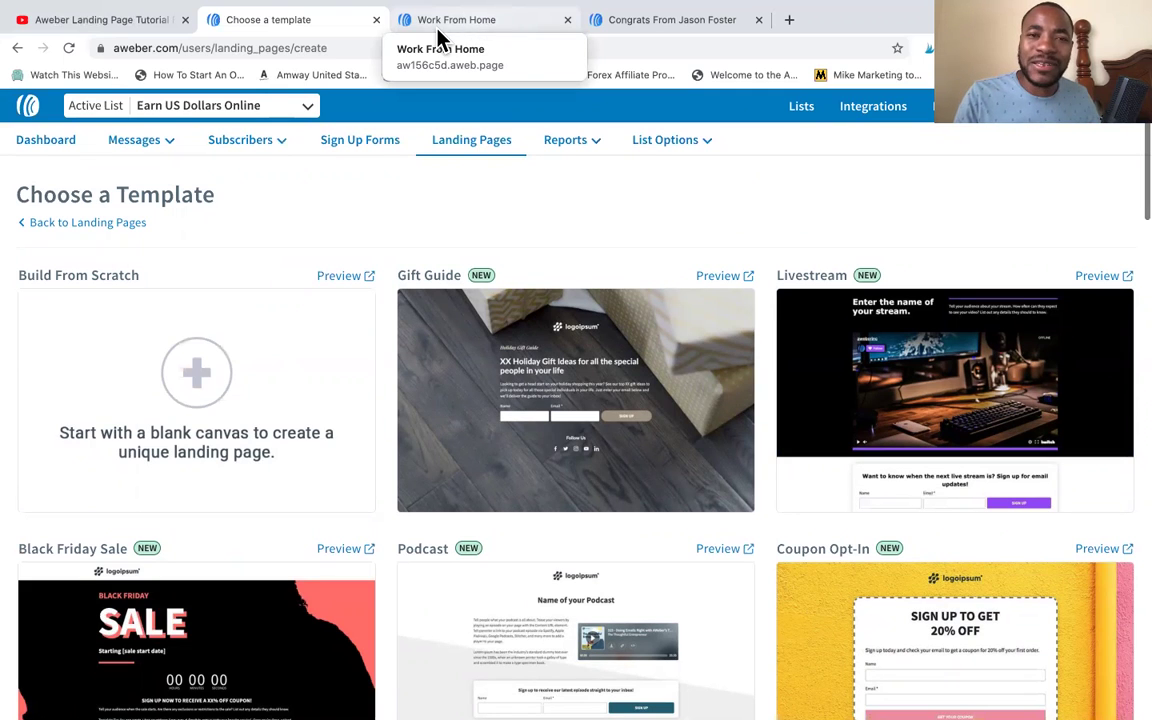
- Examine the published Work From Home landing page, from its headline and video to the email and first name form
left_click(445, 21)
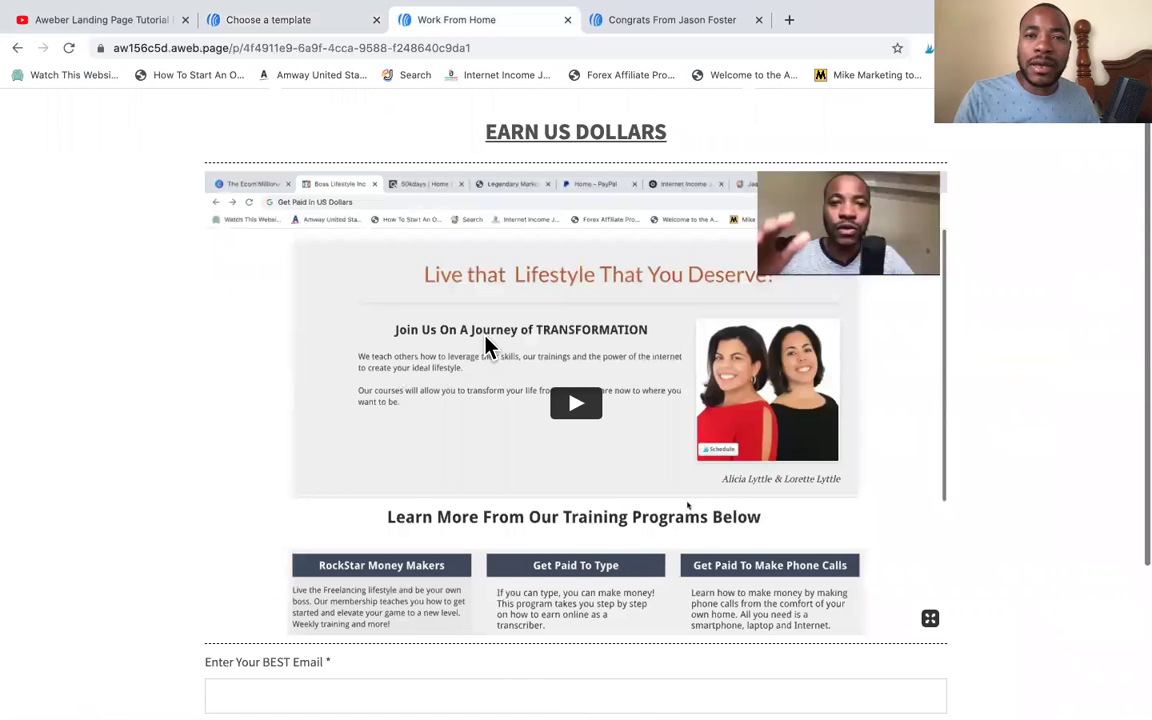
scroll(485, 345, "down", 1)
scroll(484, 343, "down", 1)
scroll(600, 340, "up", 1)
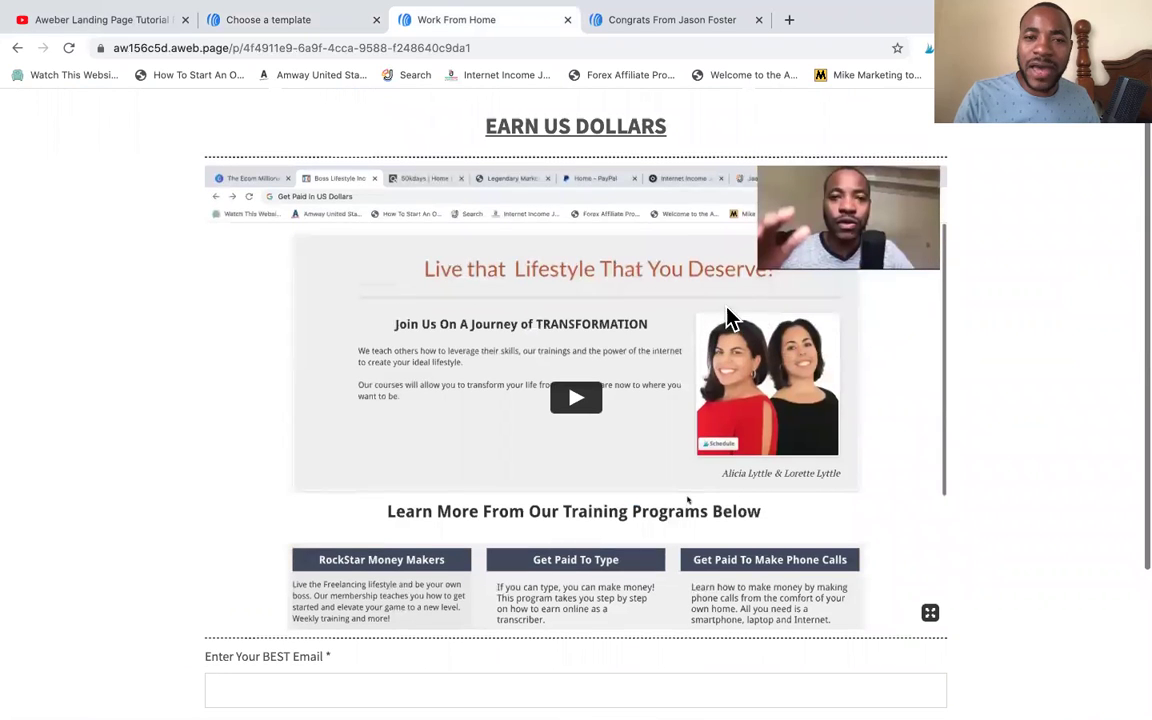
scroll(705, 311, "down", 2)
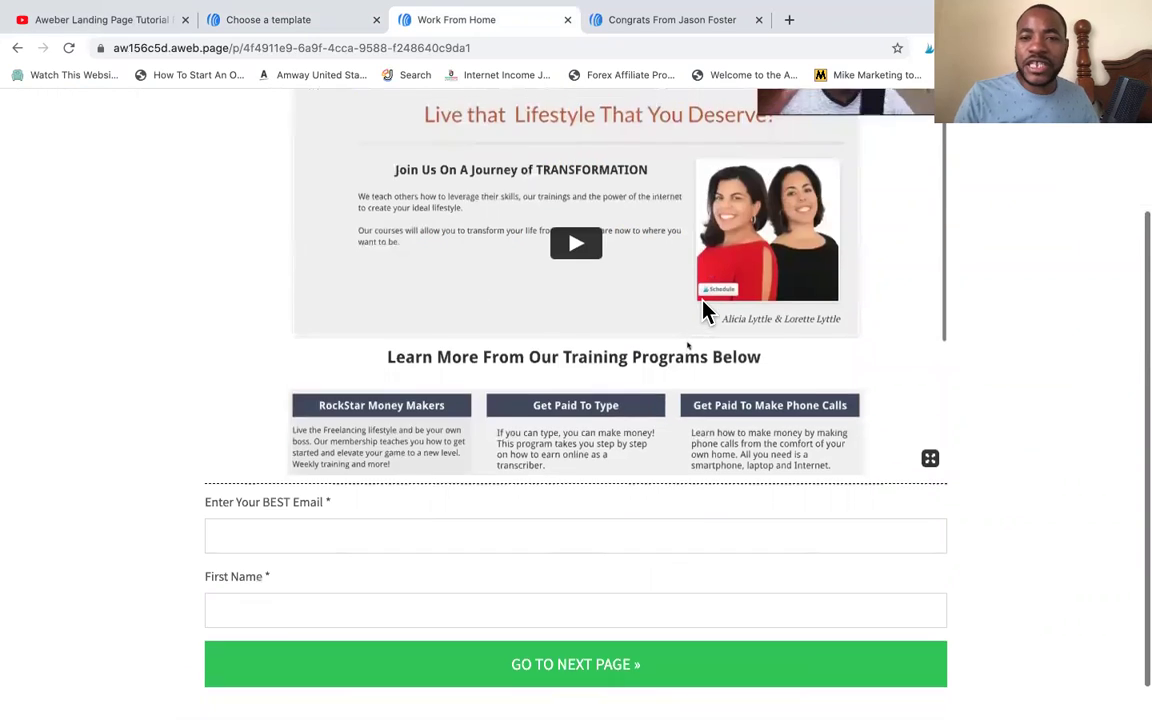
scroll(771, 334, "up", 3)
scroll(775, 340, "down", 3)
scroll(775, 340, "down", 2)
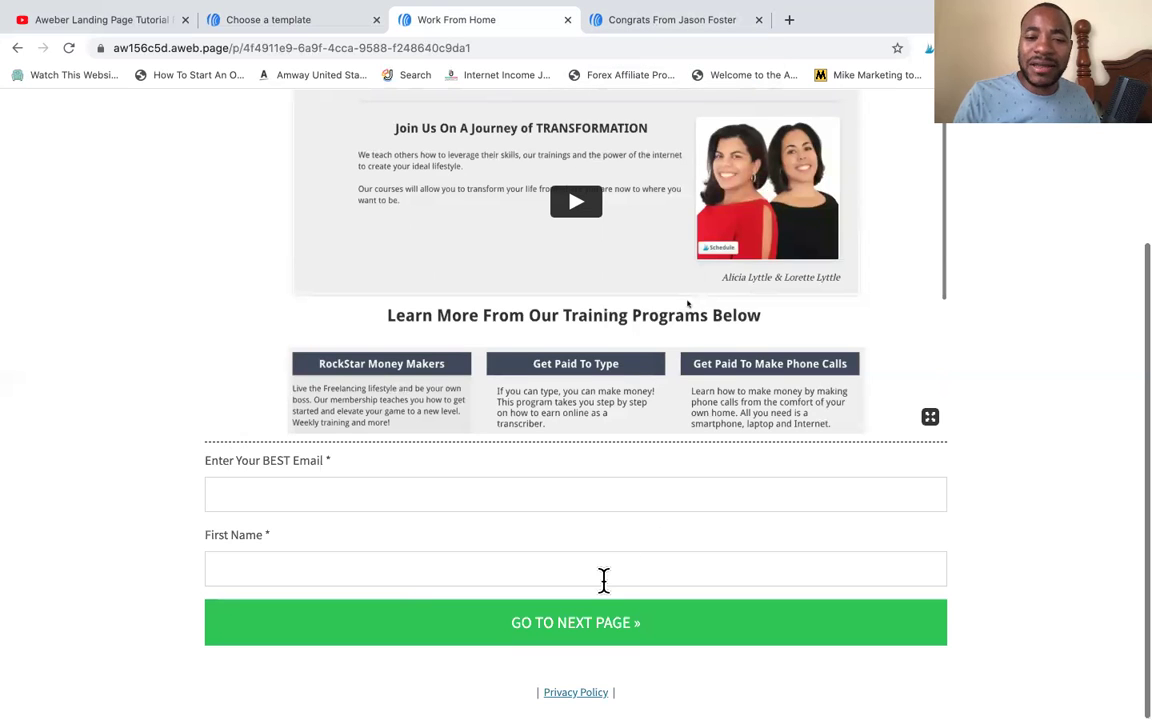
- Compare the Congrats thank-you page with the Work From Home landing page and return to the YouTube comments
left_click(688, 33)
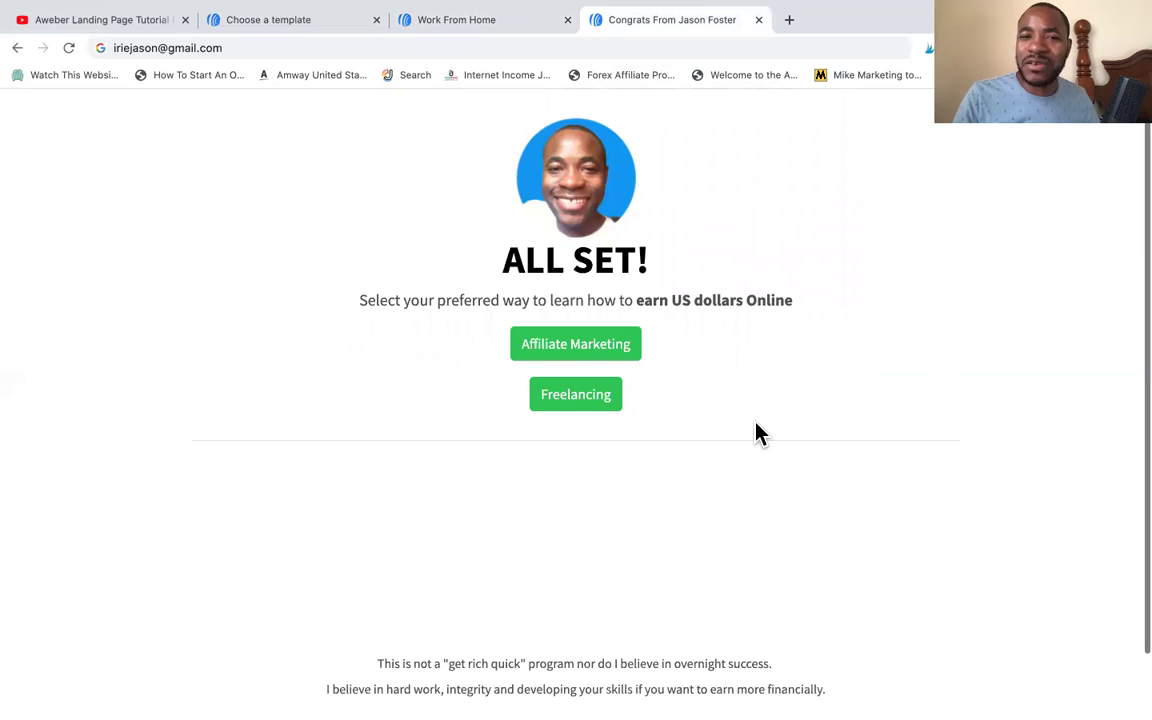
left_click(478, 22)
scroll(722, 408, "up", 1)
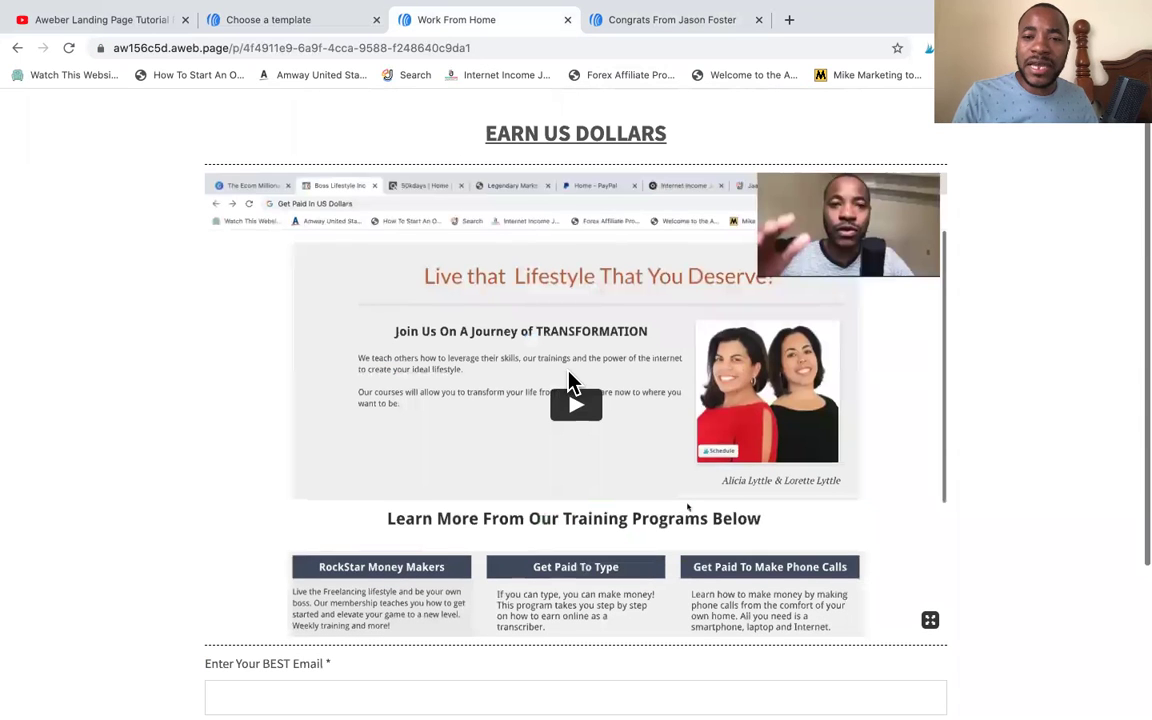
scroll(564, 258, "down", 1)
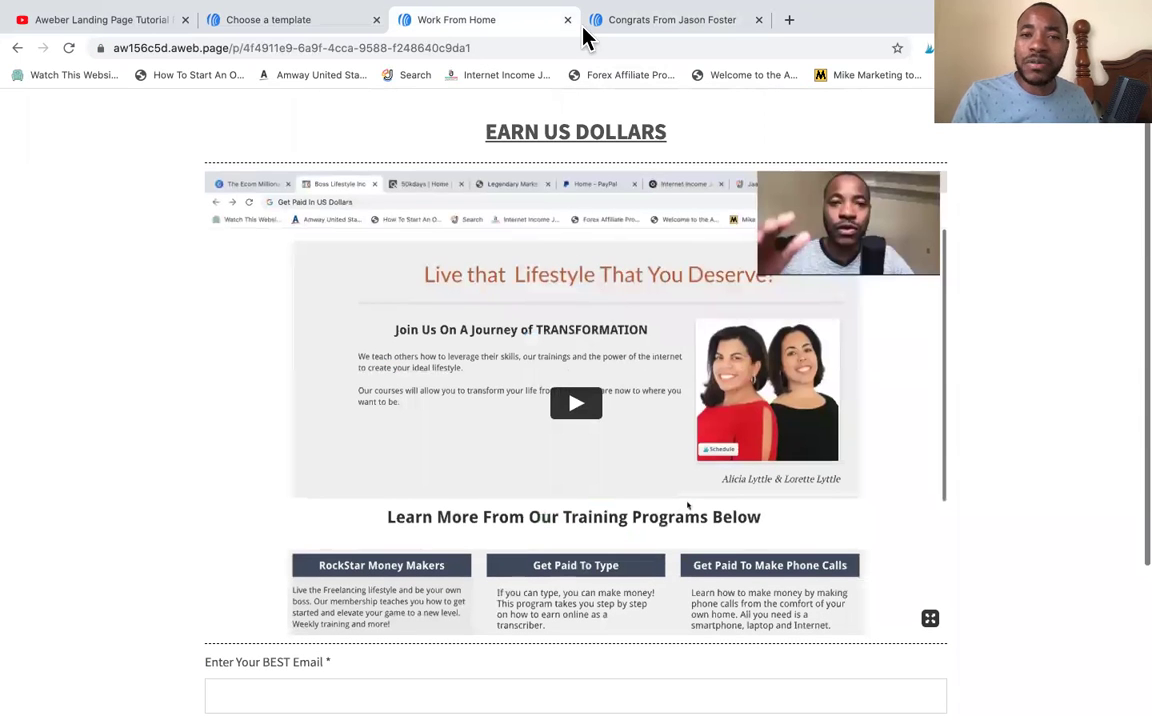
left_click(666, 24)
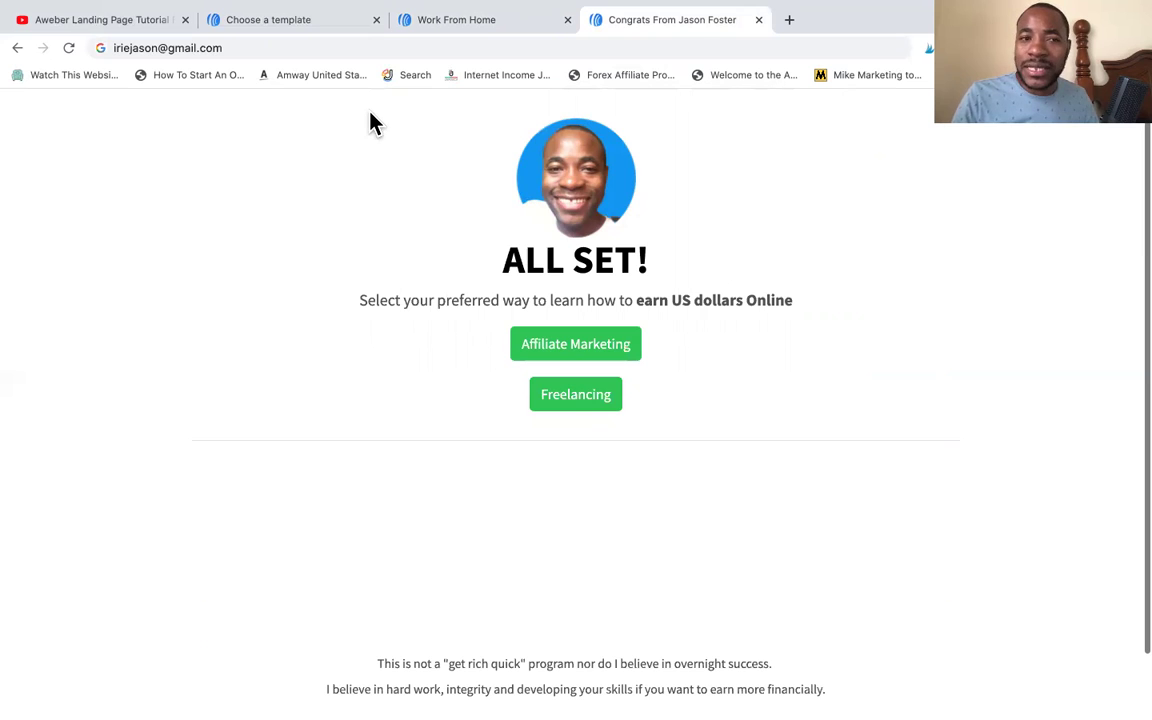
left_click(78, 24)
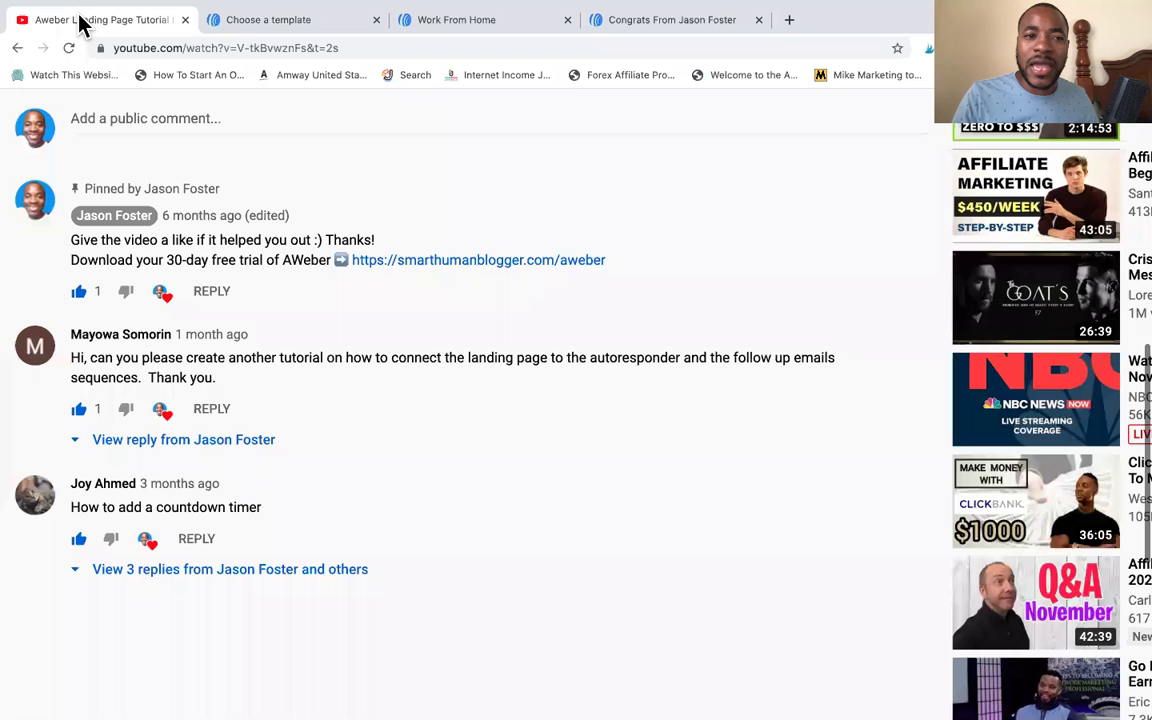
- Find the title of the earlier AWeber tutorial above the comments and highlight "Aweber Landing Page Tutorial For Beginners" in it
scroll(262, 327, "up", 10)
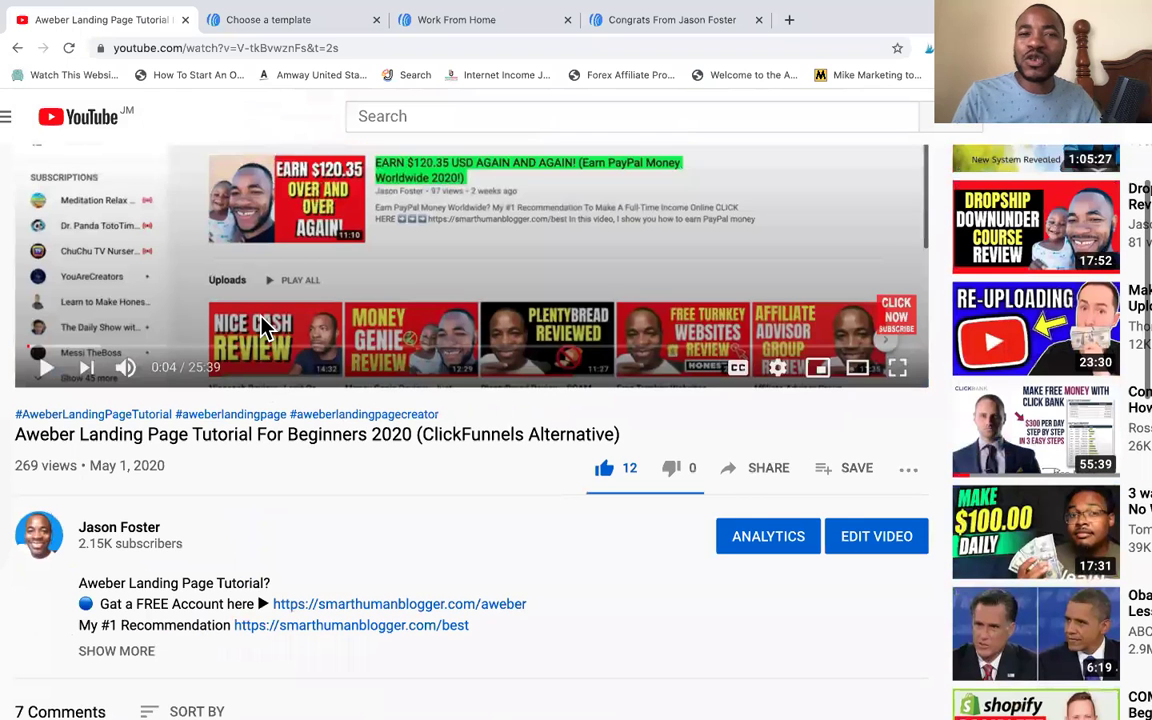
scroll(262, 327, "up", 3)
scroll(262, 327, "down", 2)
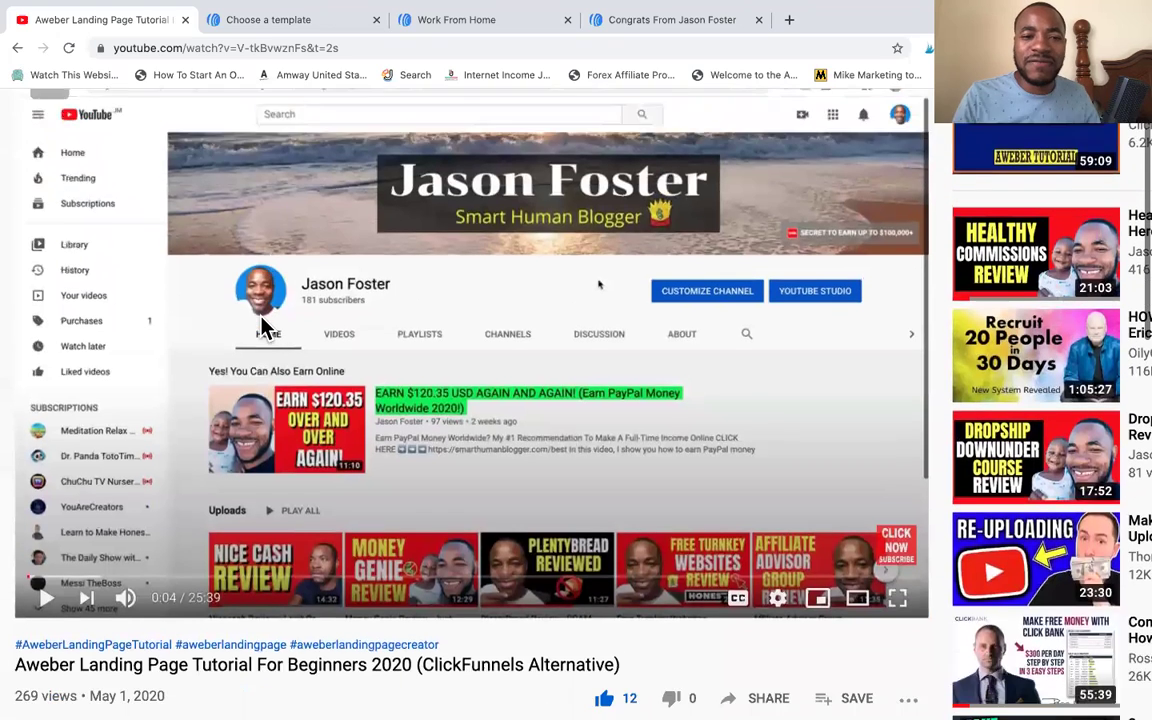
scroll(262, 327, "up", 3)
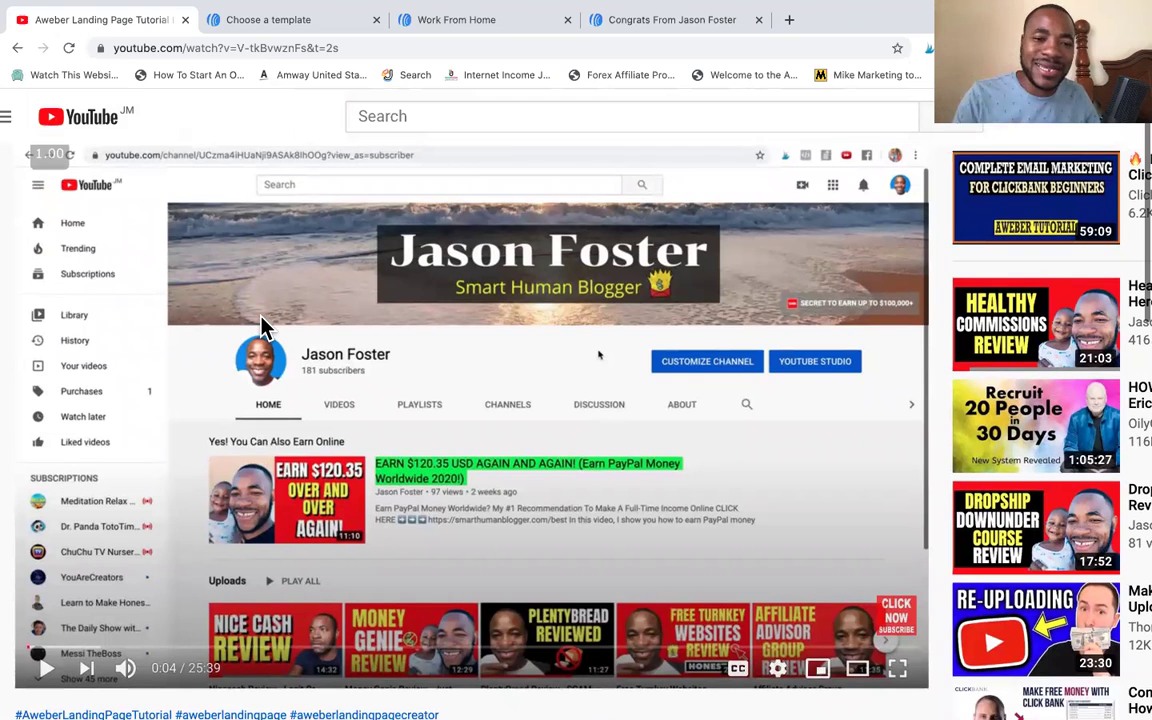
scroll(262, 327, "down", 2)
scroll(262, 327, "down", 4)
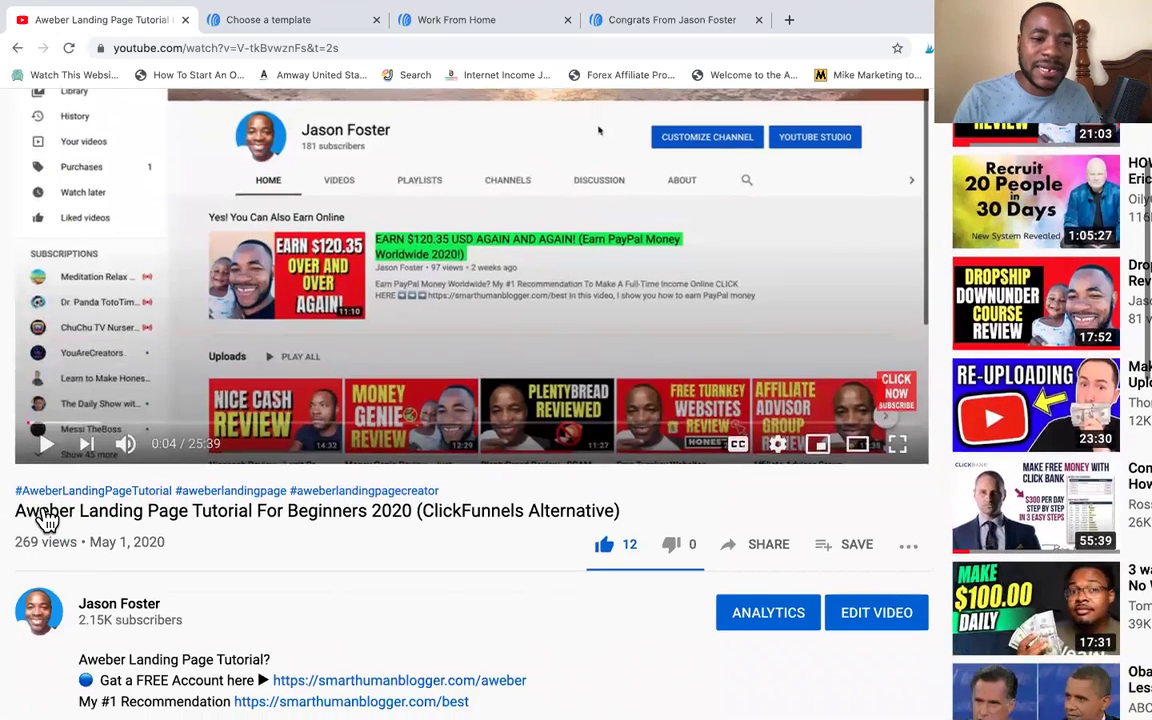
left_click_drag(90, 501, 270, 548)
left_click(327, 518)
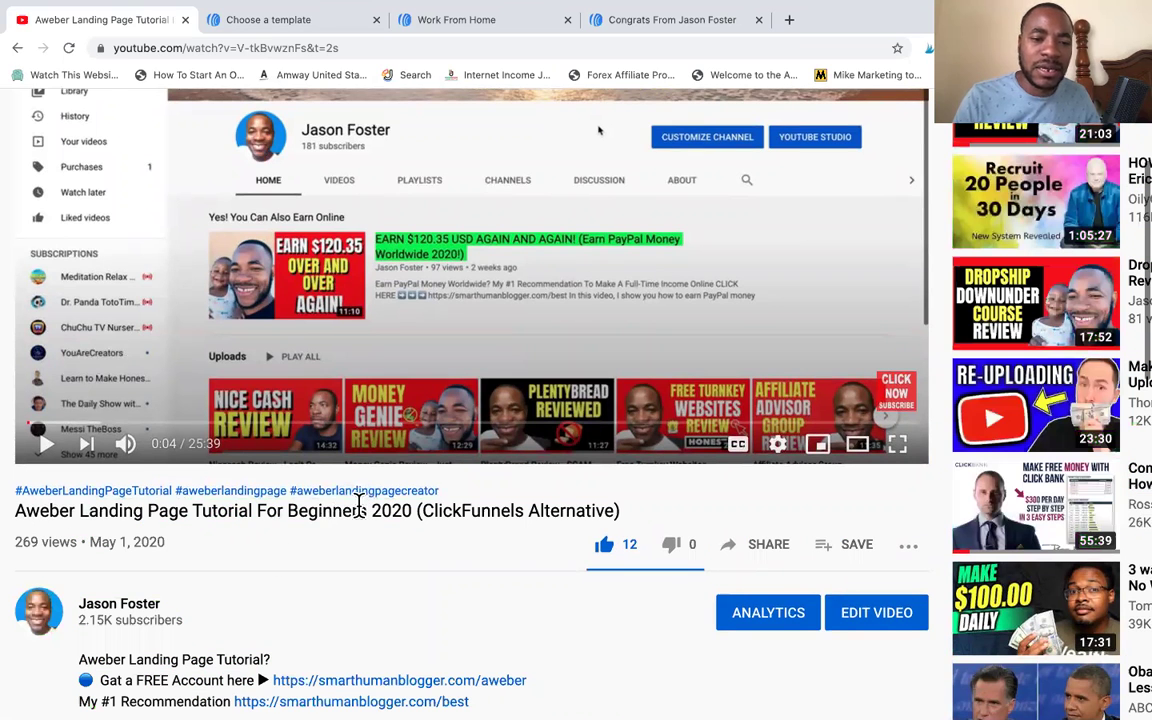
left_click_drag(366, 514, 14, 505)
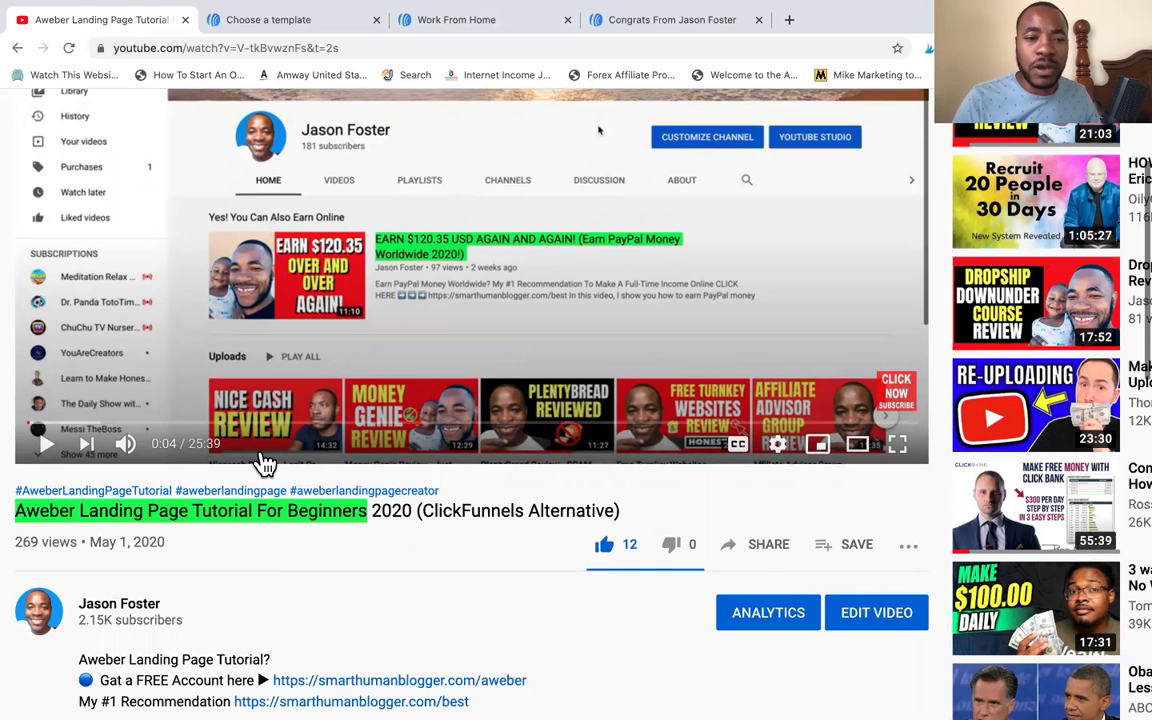
- Review the Congrats thank-you page and return to AWeber's landing page template selection
left_click(661, 22)
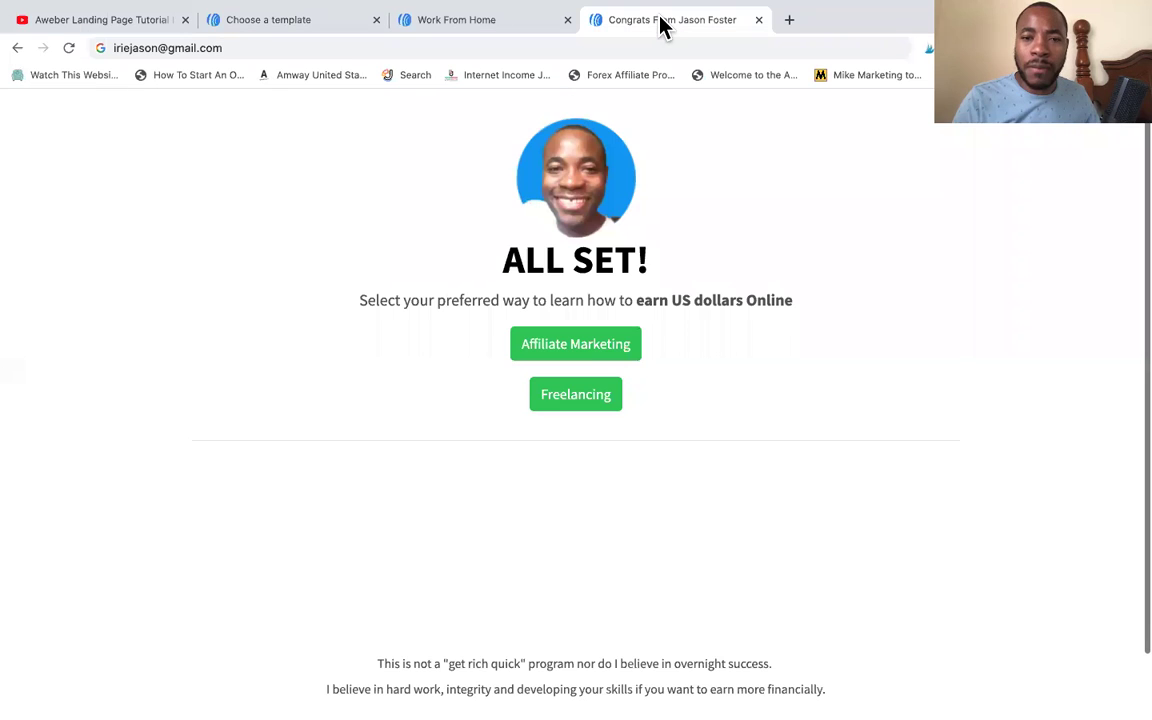
scroll(586, 386, "down", 1)
scroll(586, 386, "up", 1)
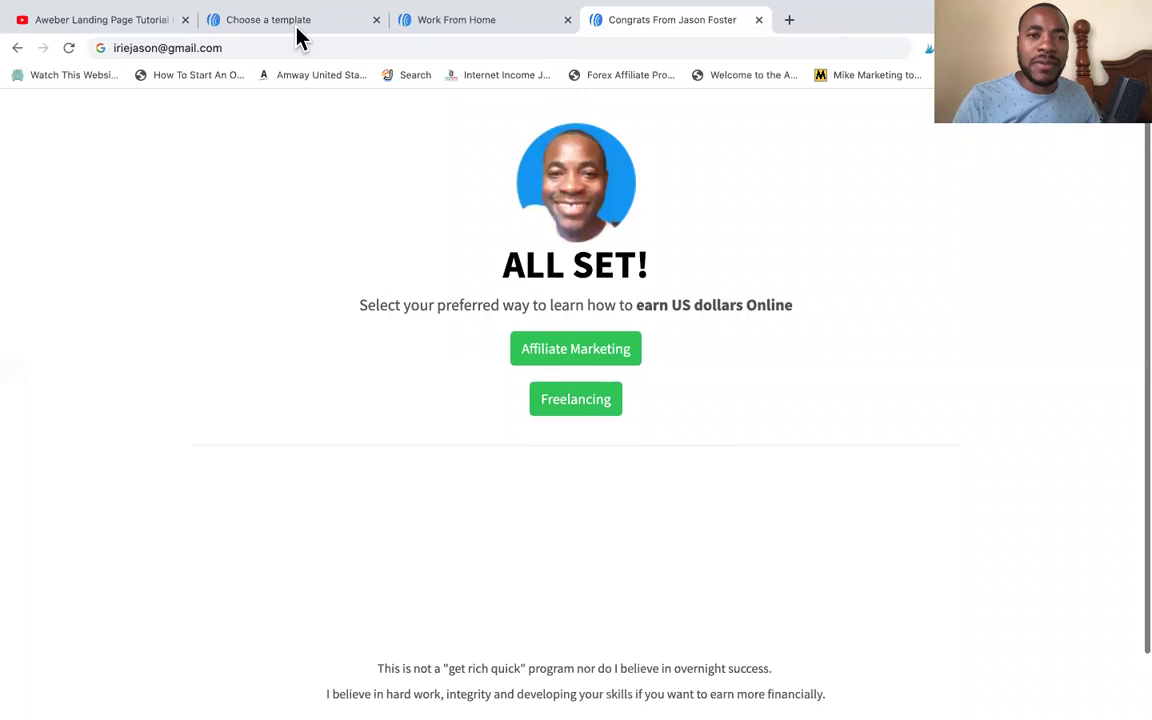
left_click(295, 24)
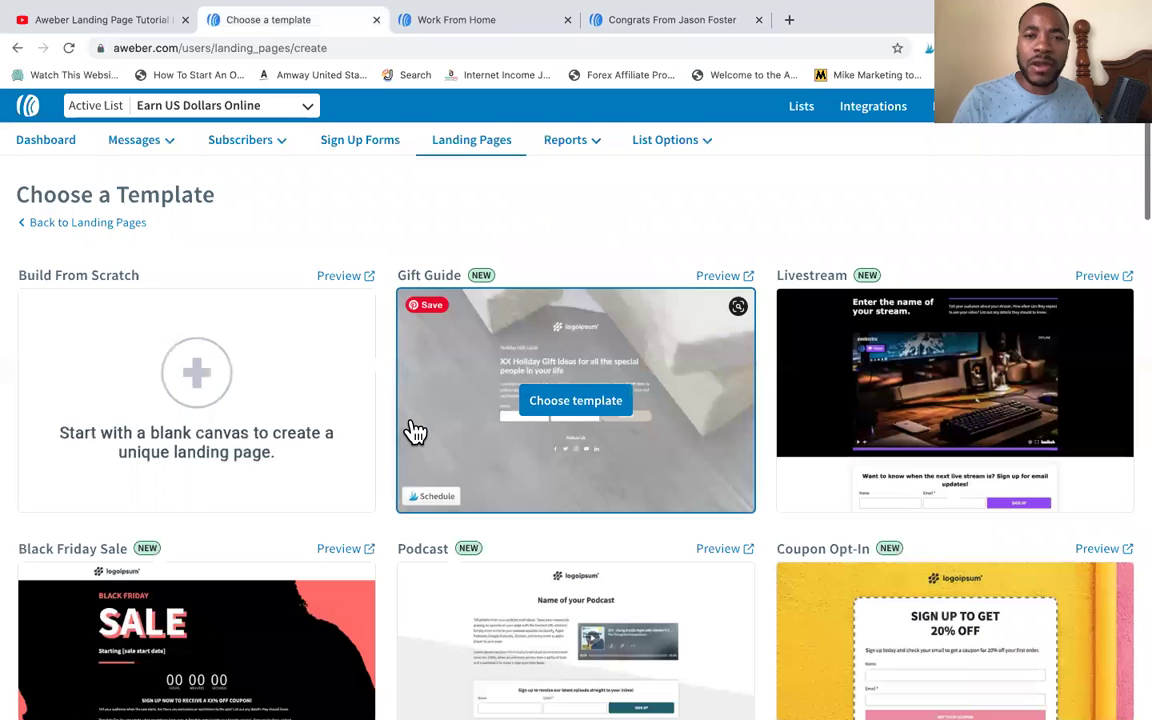